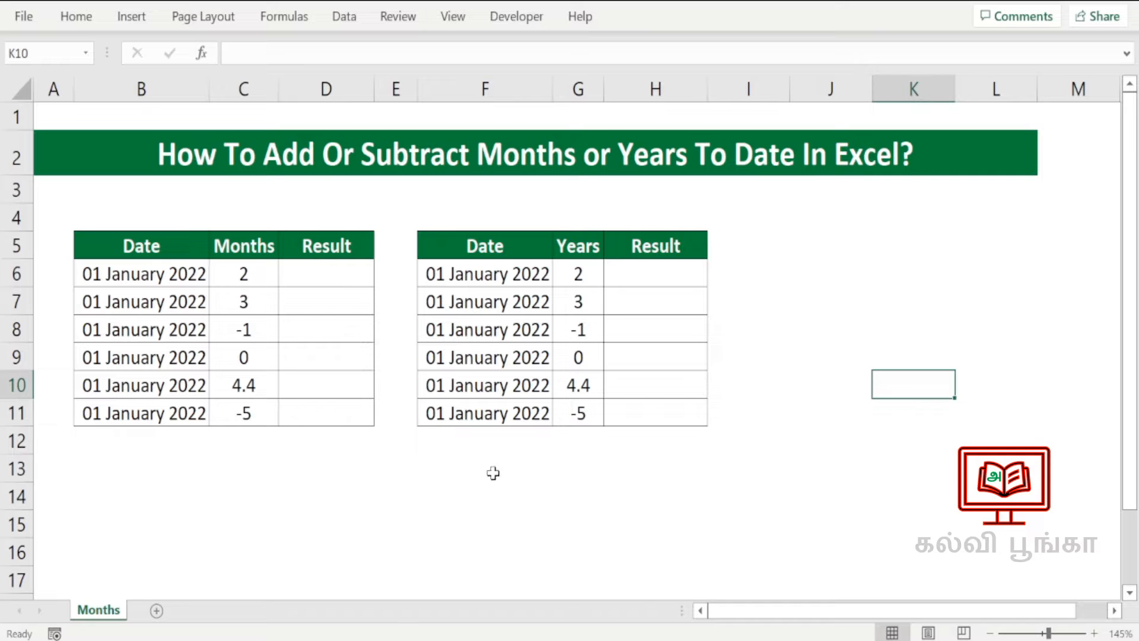
# - Enter the formula =EDATE(B6,C6) in D6 to add the months in C6 to the date in B6
pyautogui.click(306, 275)
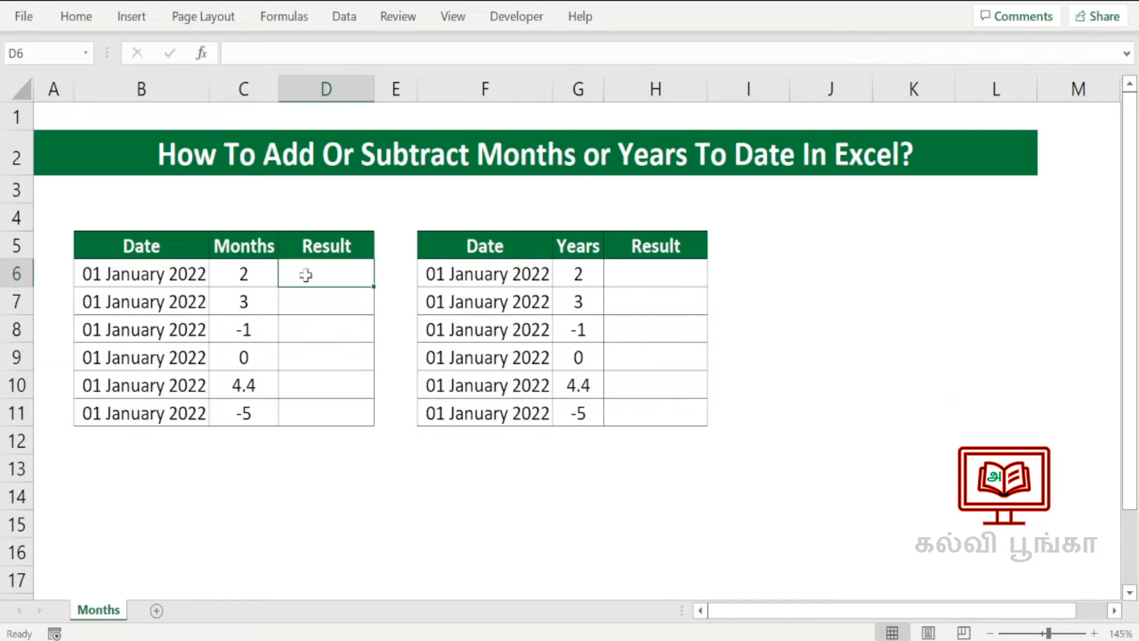
pyautogui.write('=e')
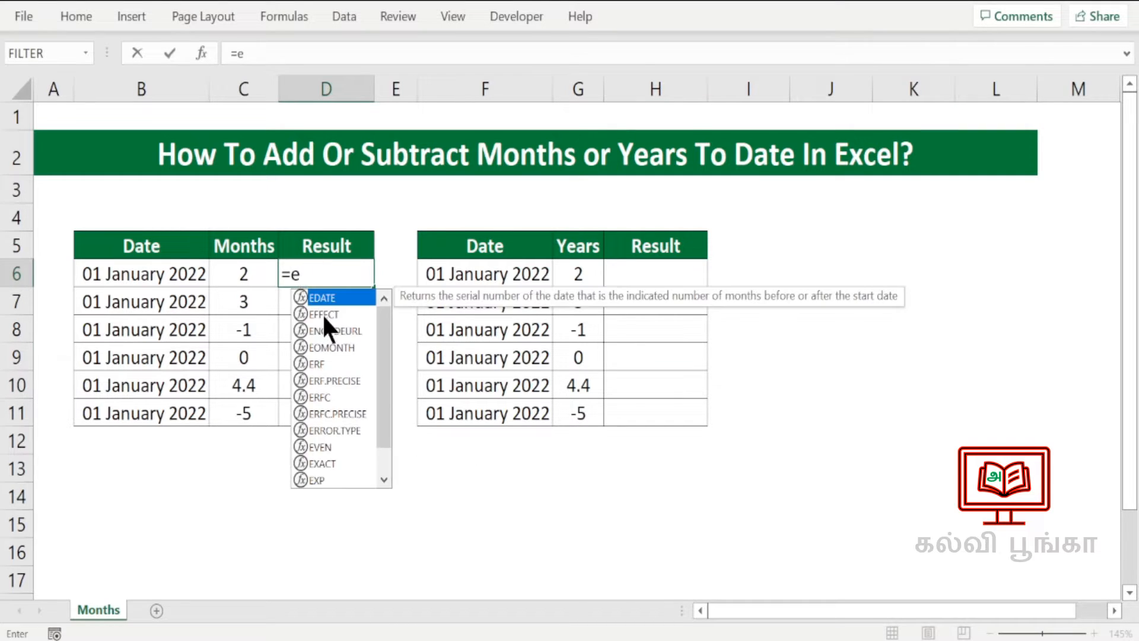
pyautogui.doubleClick(321, 298)
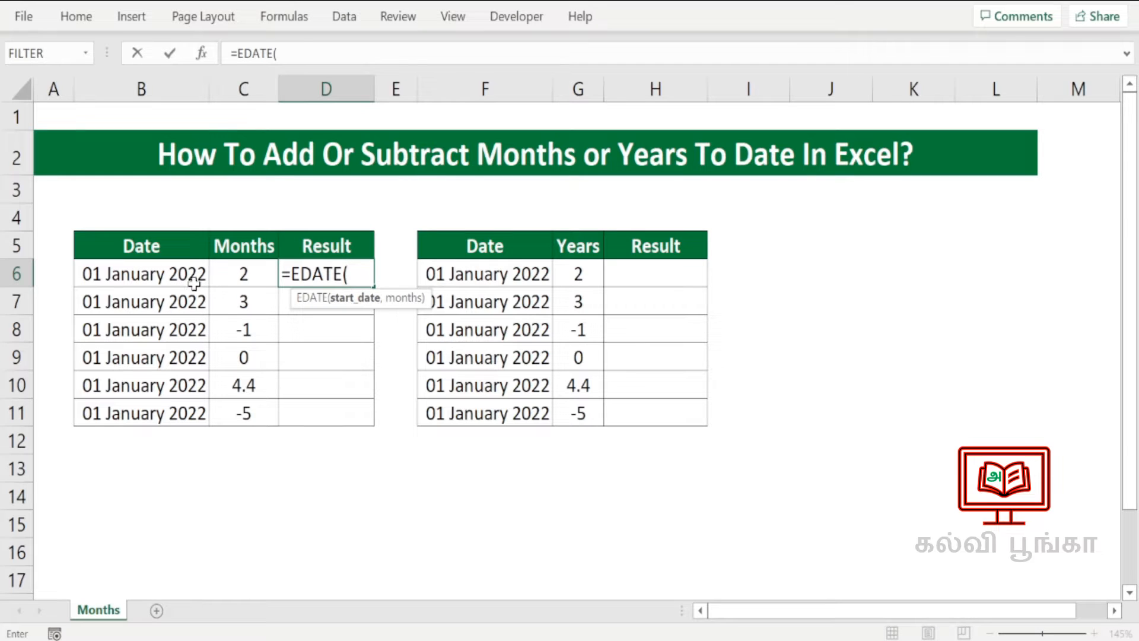
pyautogui.click(171, 273)
pyautogui.write(',')
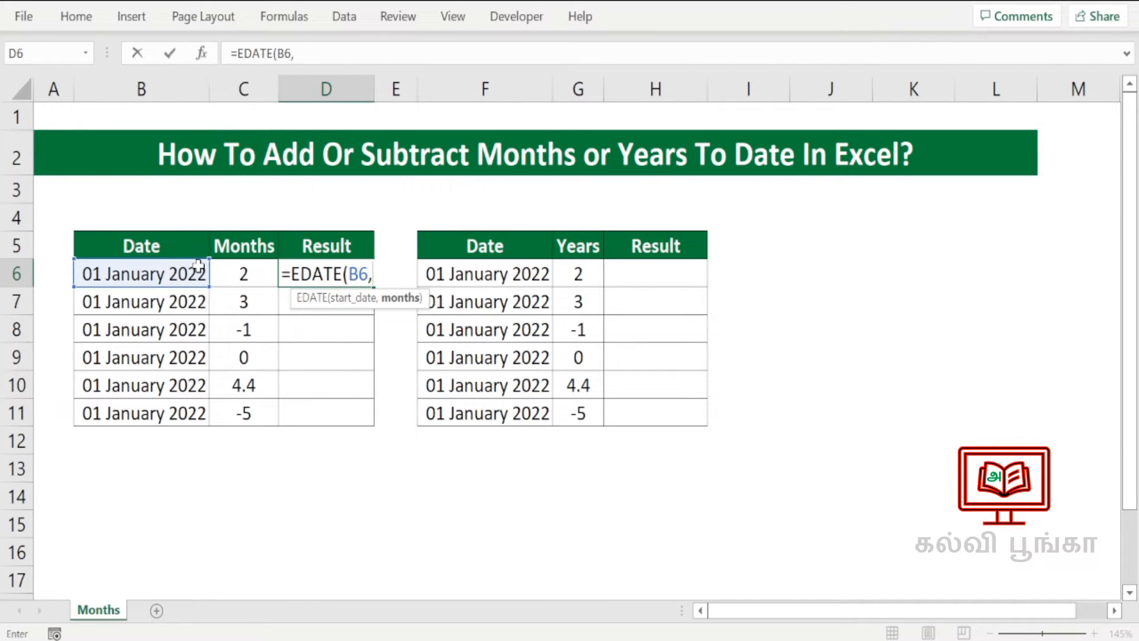
pyautogui.click(241, 279)
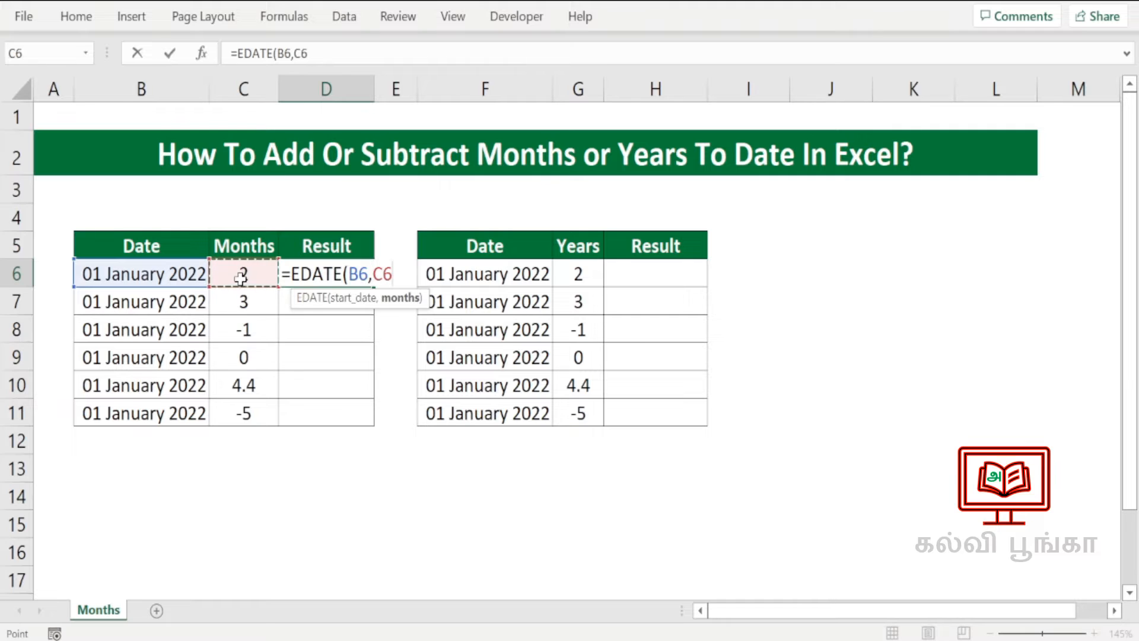
pyautogui.write(')')
pyautogui.press('Return')
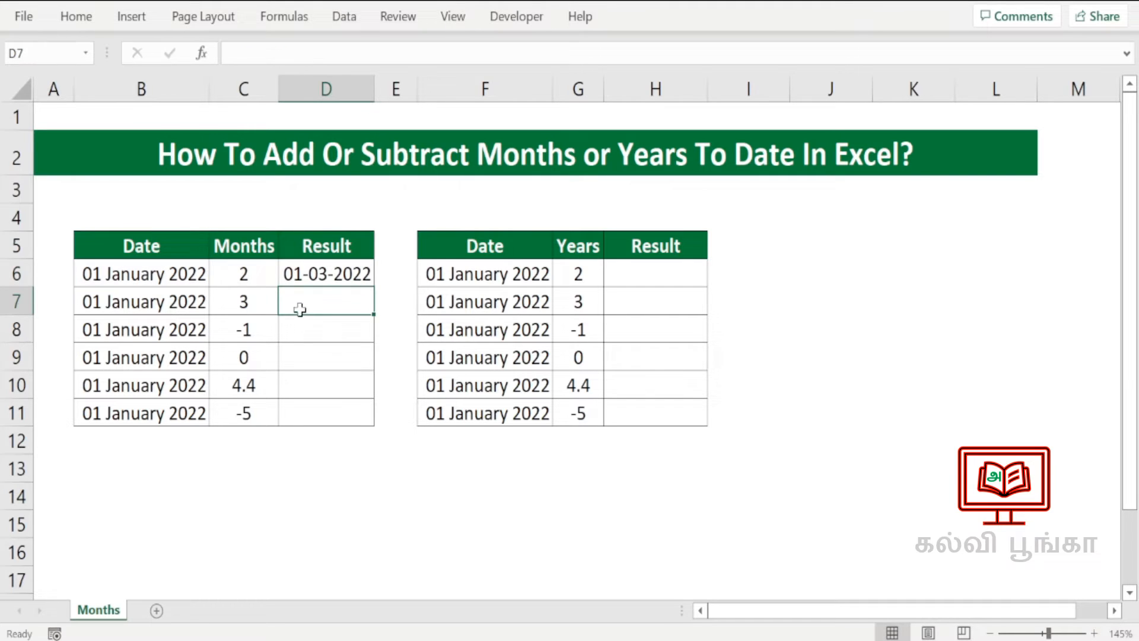
# - Fill the EDATE formula from D6 down through D11 in the months table's Result column
pyautogui.click(244, 275)
pyautogui.click(143, 274)
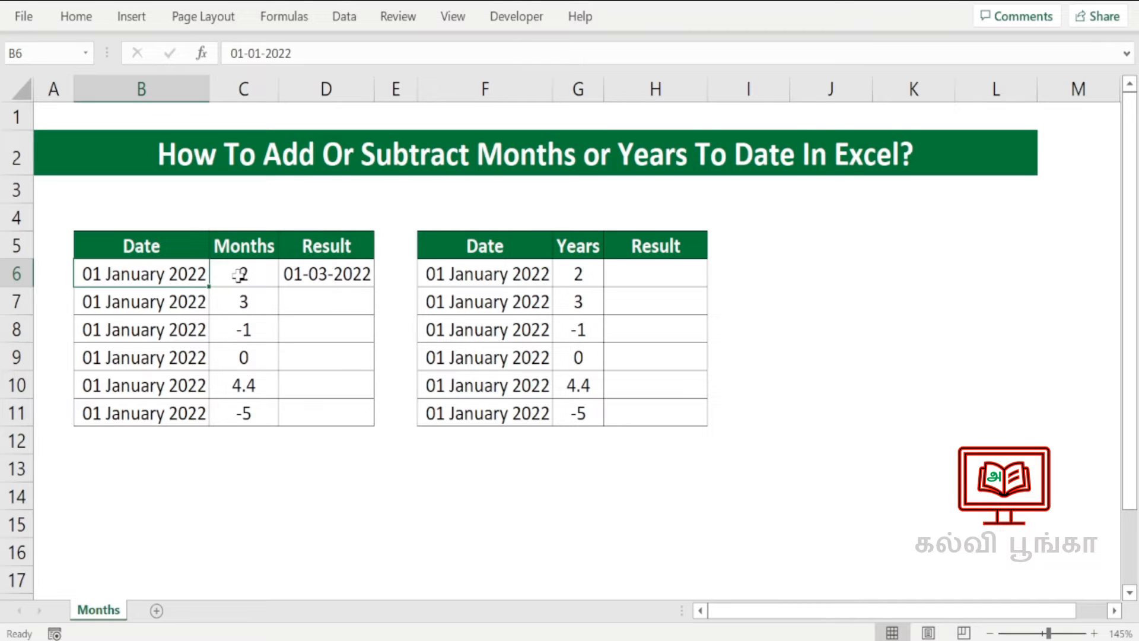
pyautogui.click(326, 281)
pyautogui.moveTo(325, 280); pyautogui.dragTo(325, 415)
pyautogui.hotkey('ctrl', 'd')
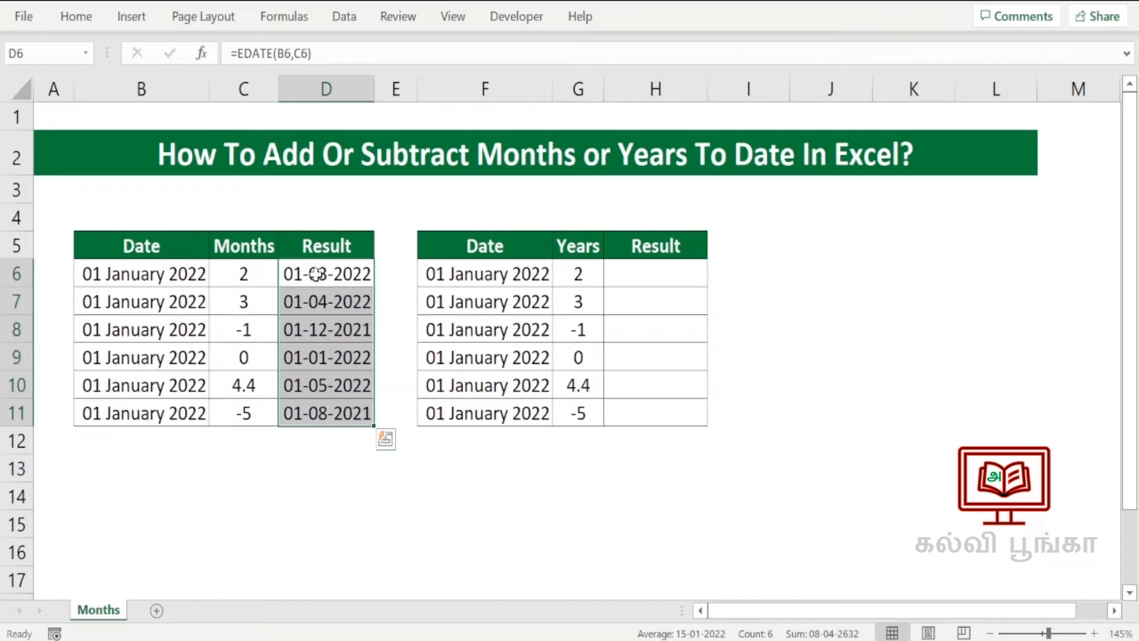
# - Check the results in rows 7 to 9 of the months table against their start dates and month values
pyautogui.click(246, 306)
pyautogui.click(328, 306)
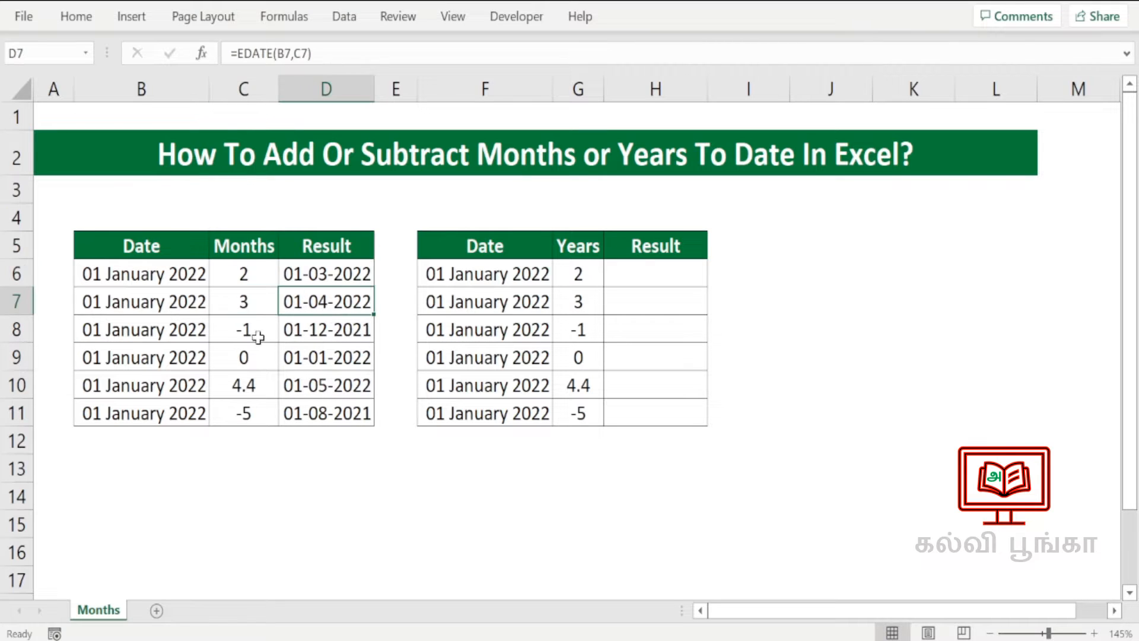
pyautogui.click(256, 333)
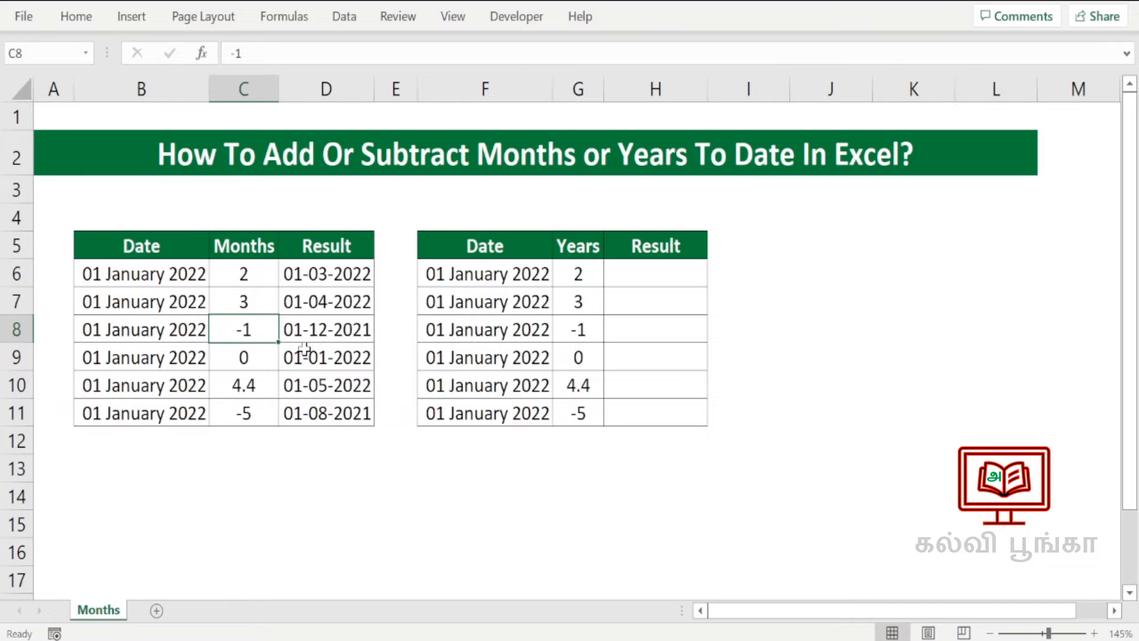
pyautogui.click(249, 355)
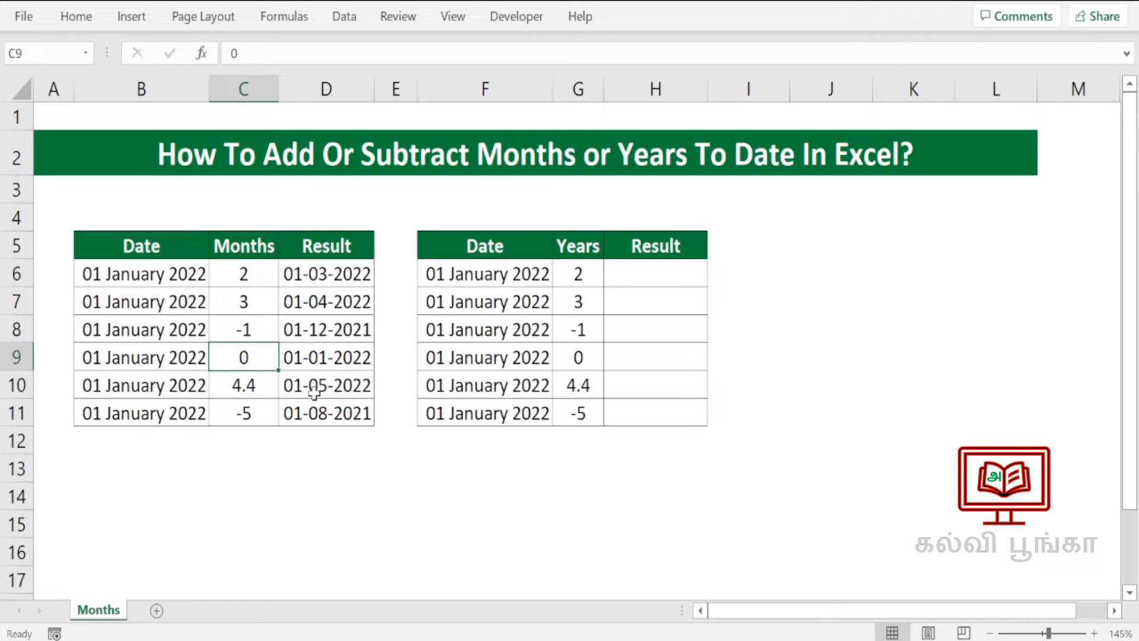
pyautogui.click(129, 359)
pyautogui.click(311, 359)
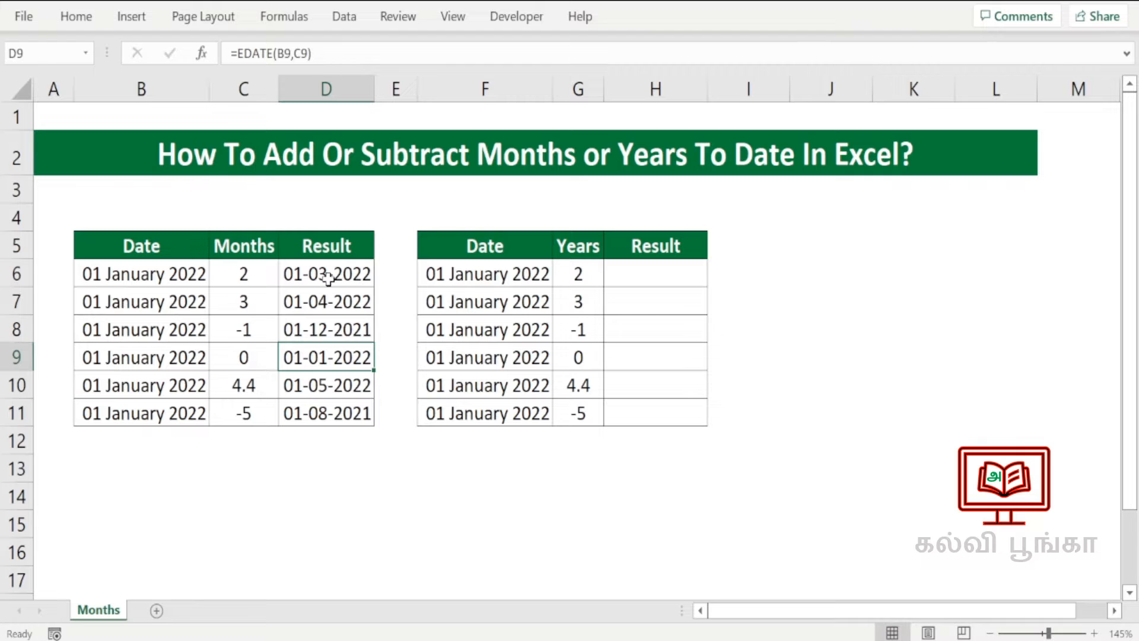
# - Format the result cells D6:D11 with the *14 March 2012 date type
pyautogui.moveTo(330, 275); pyautogui.dragTo(336, 408)
pyautogui.hotkey('ctrl', '1')
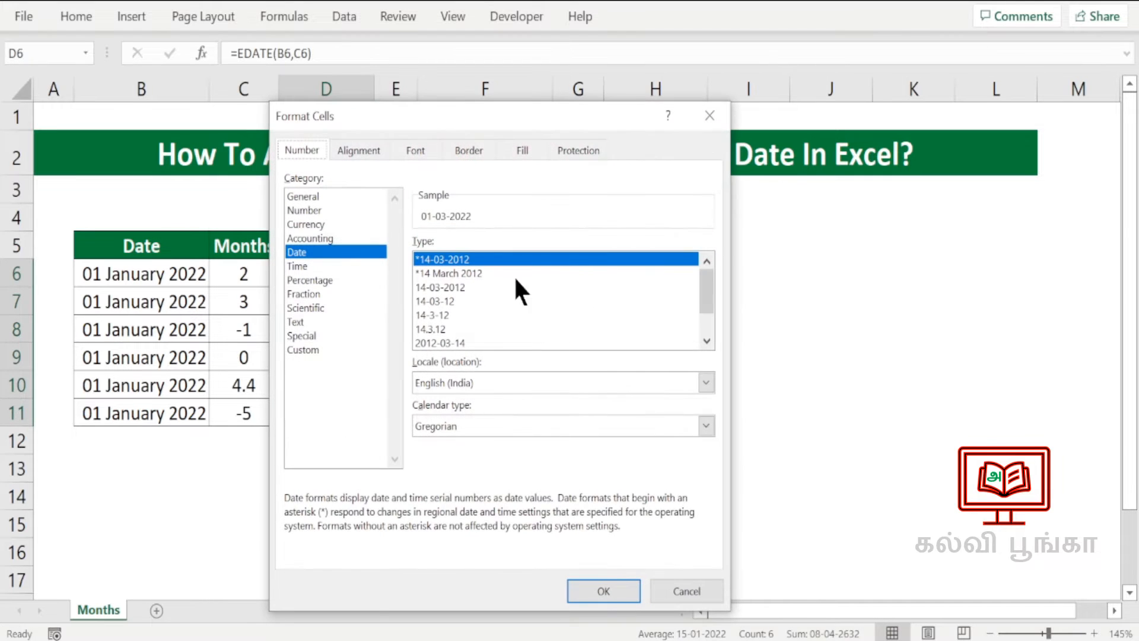
pyautogui.click(451, 273)
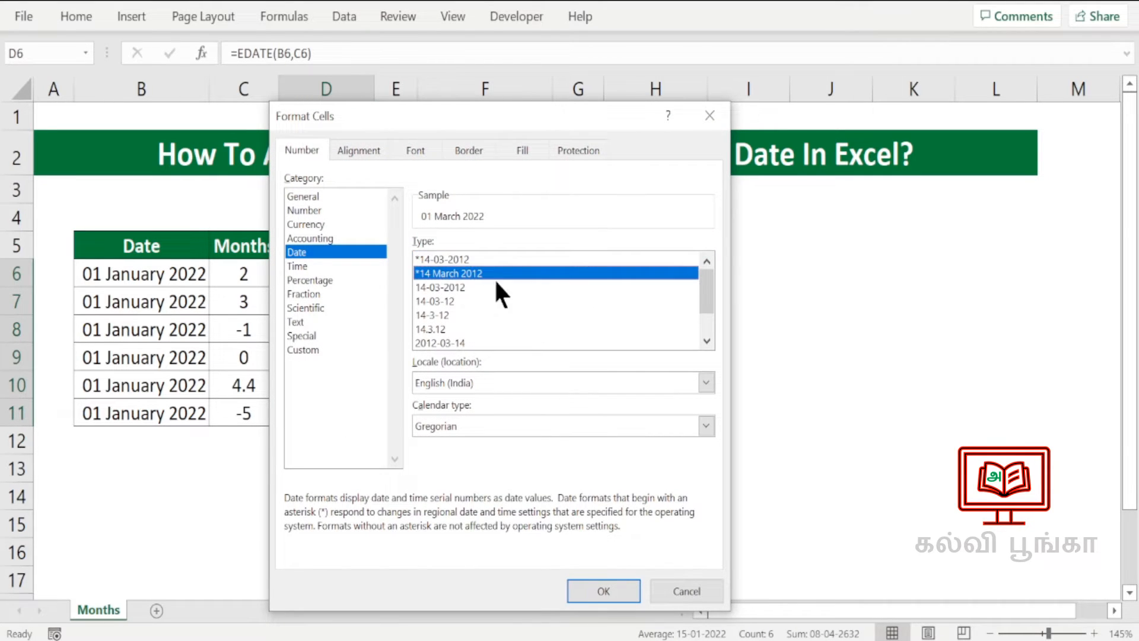
pyautogui.click(590, 596)
pyautogui.click(343, 507)
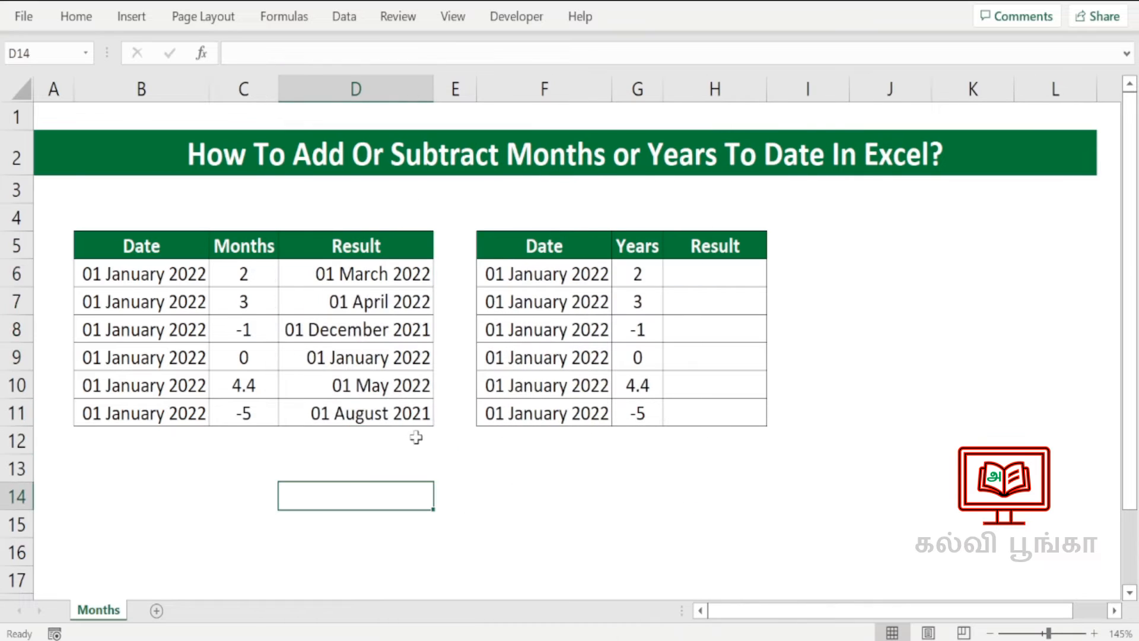
pyautogui.click(343, 276)
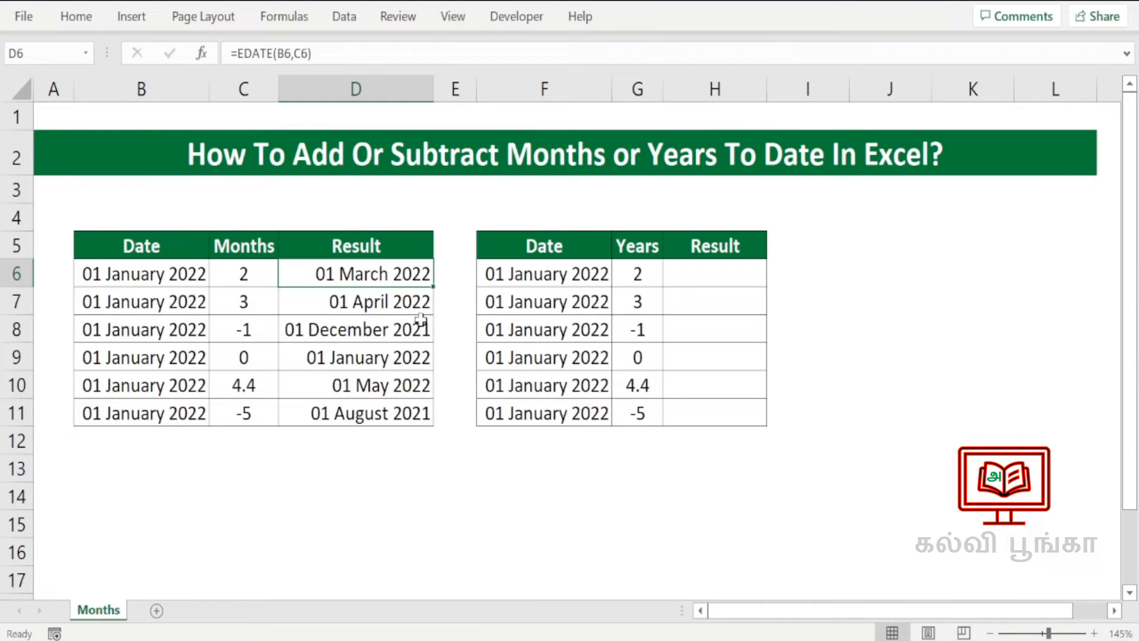
pyautogui.click(337, 350)
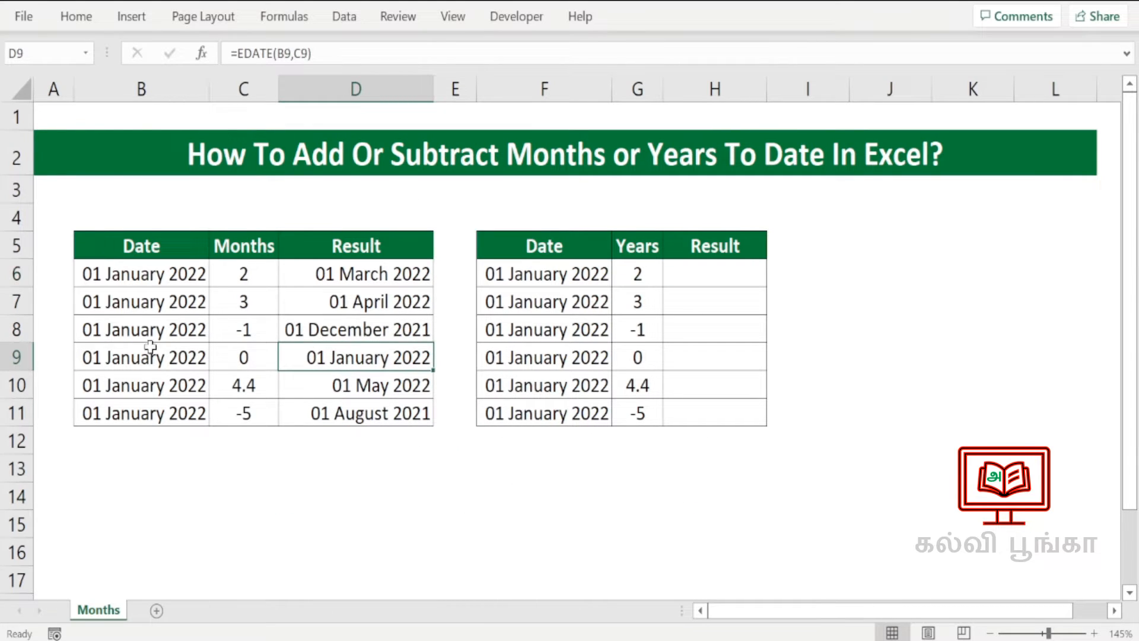
pyautogui.click(332, 273)
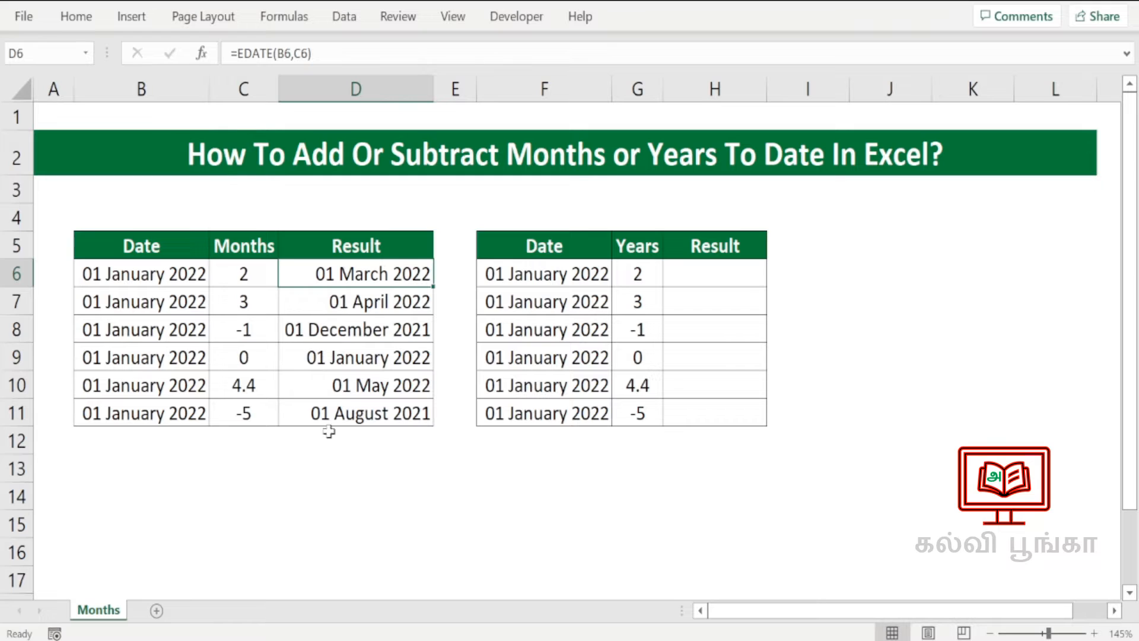
# - Set the months value in C10 to 4
pyautogui.click(238, 386)
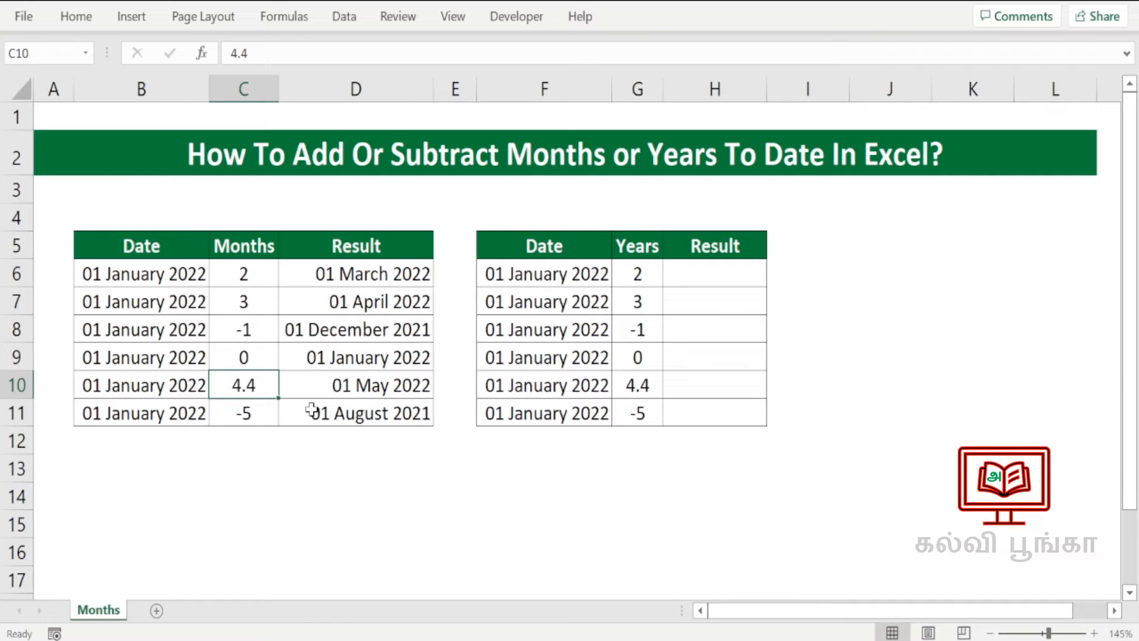
pyautogui.write('4')
pyautogui.press('Return')
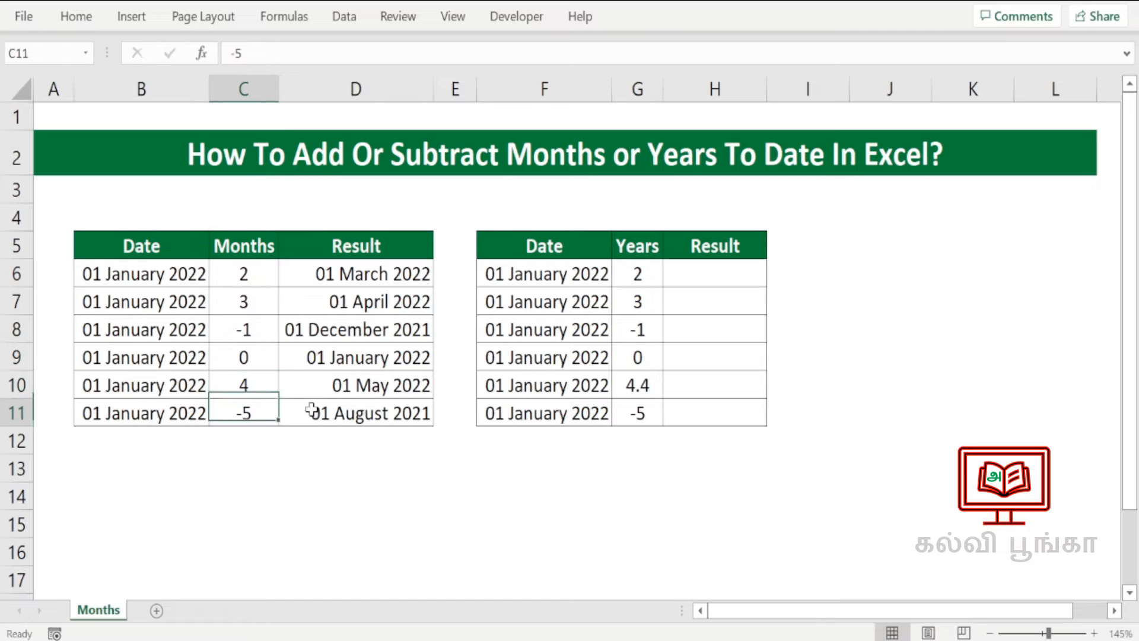
pyautogui.click(237, 383)
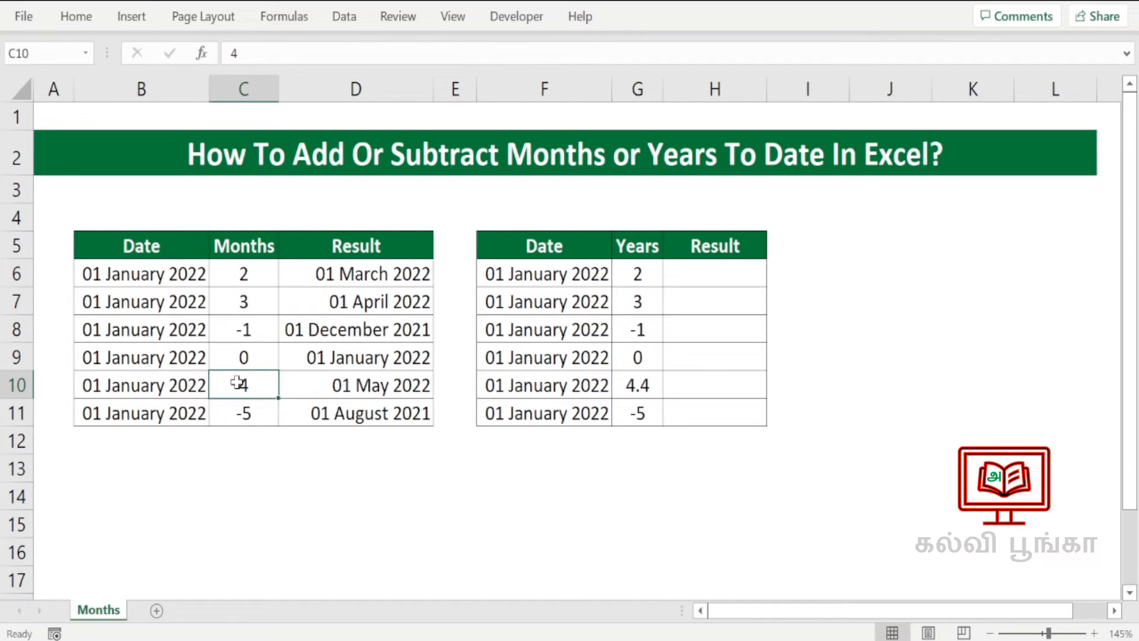
pyautogui.write('.7')
pyautogui.press('Return')
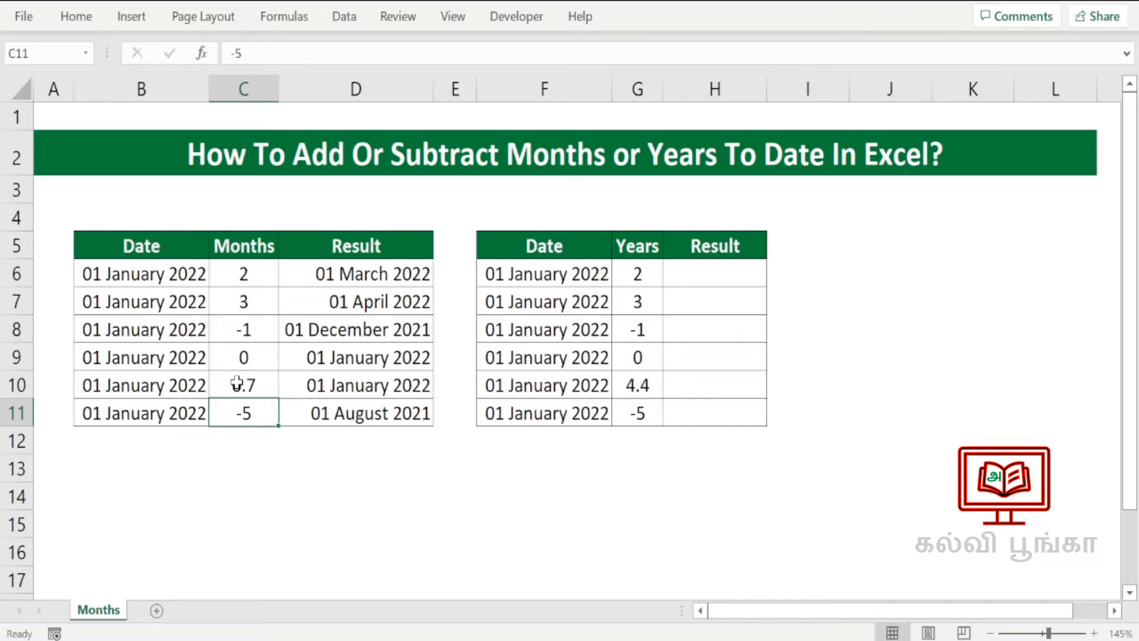
pyautogui.click(263, 375)
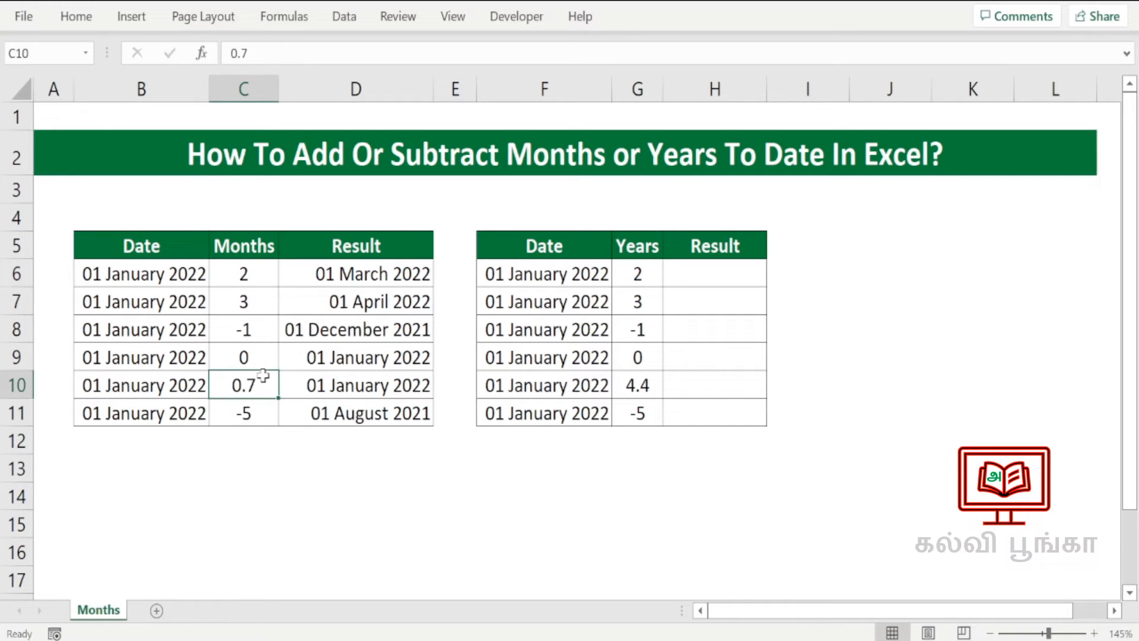
pyautogui.hotkey('ctrl', 'z')
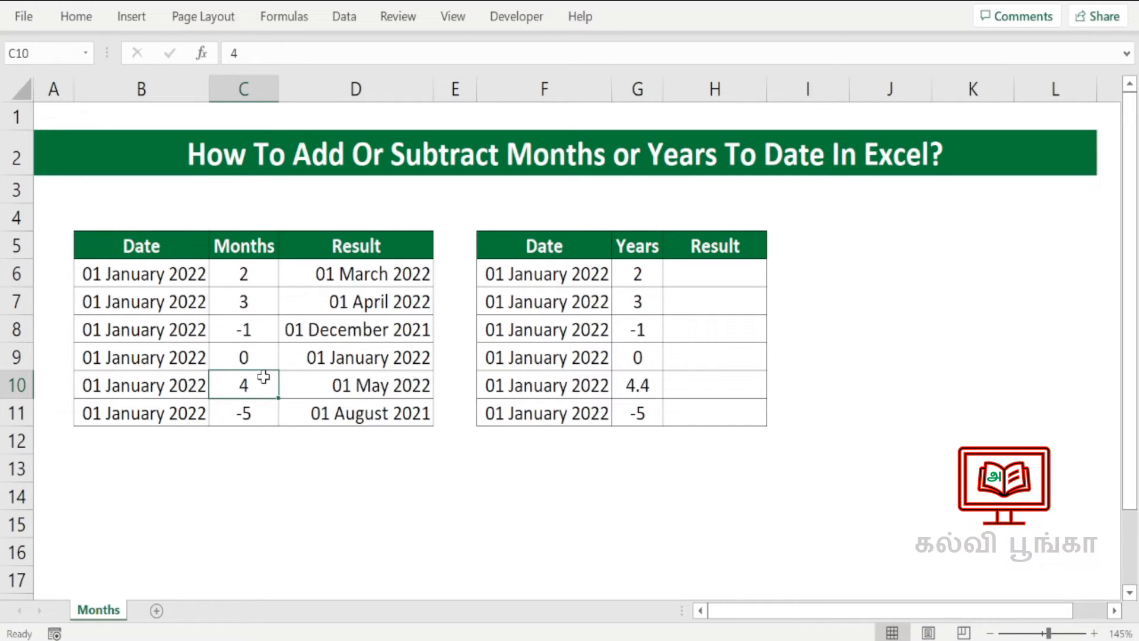
# - Set the months value in C10 to 4.5
pyautogui.doubleClick(261, 377)
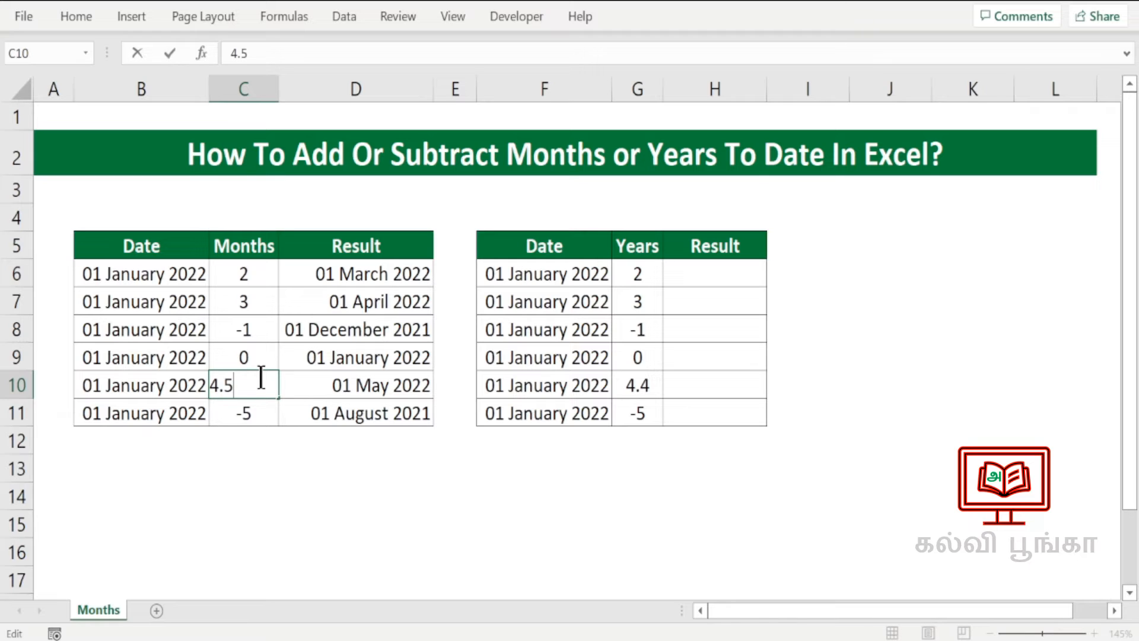
pyautogui.press('Return')
pyautogui.click(261, 377)
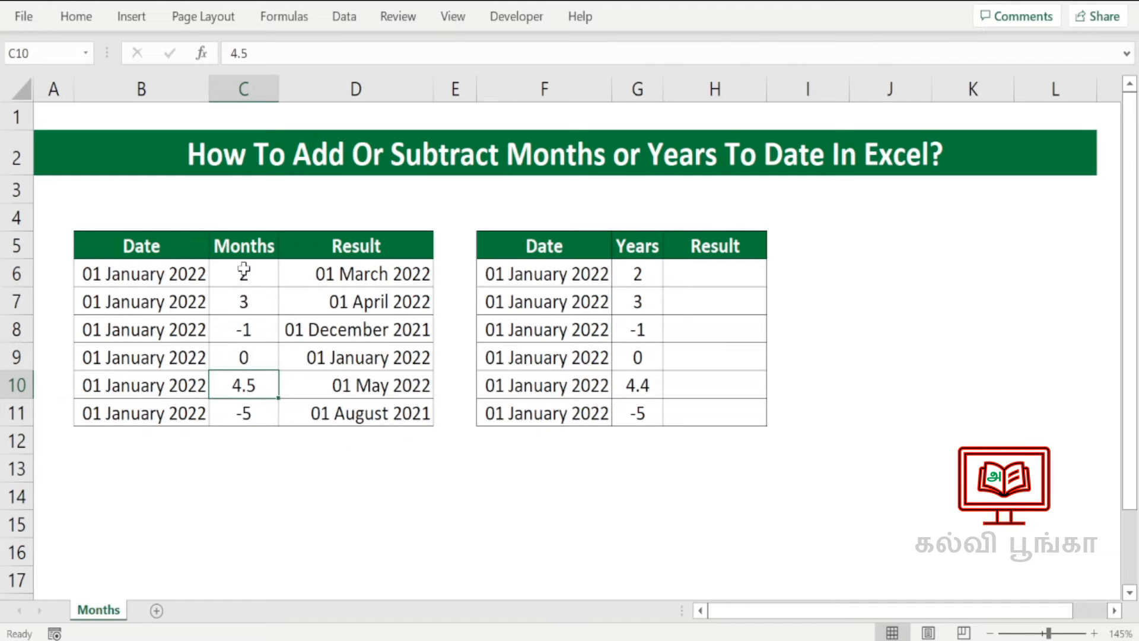
pyautogui.moveTo(244, 270); pyautogui.dragTo(248, 412)
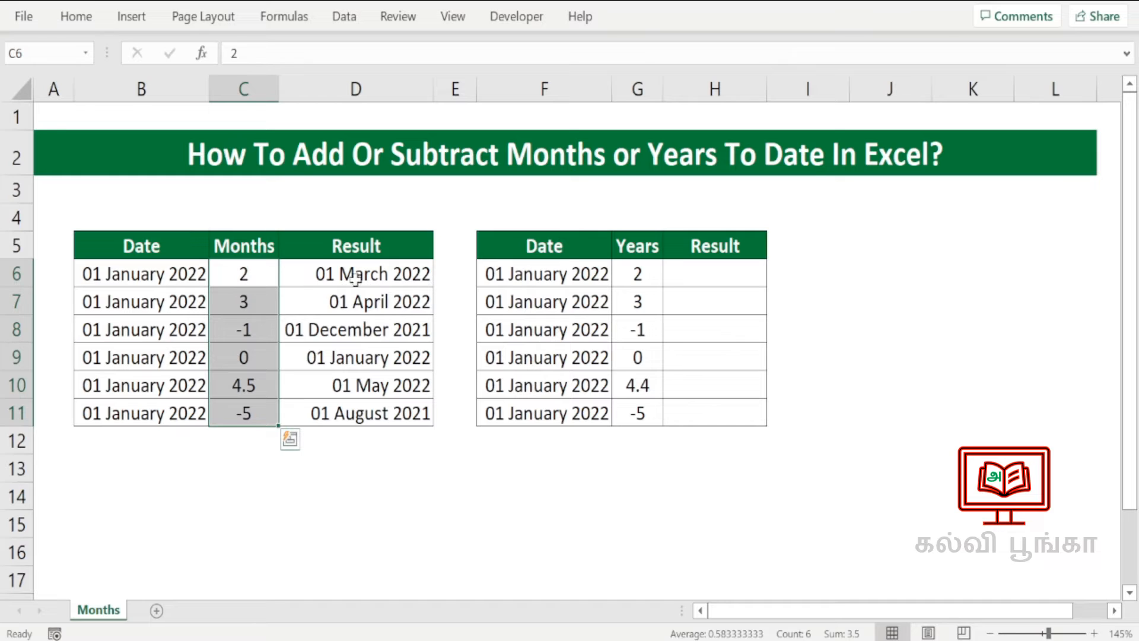
pyautogui.click(321, 295)
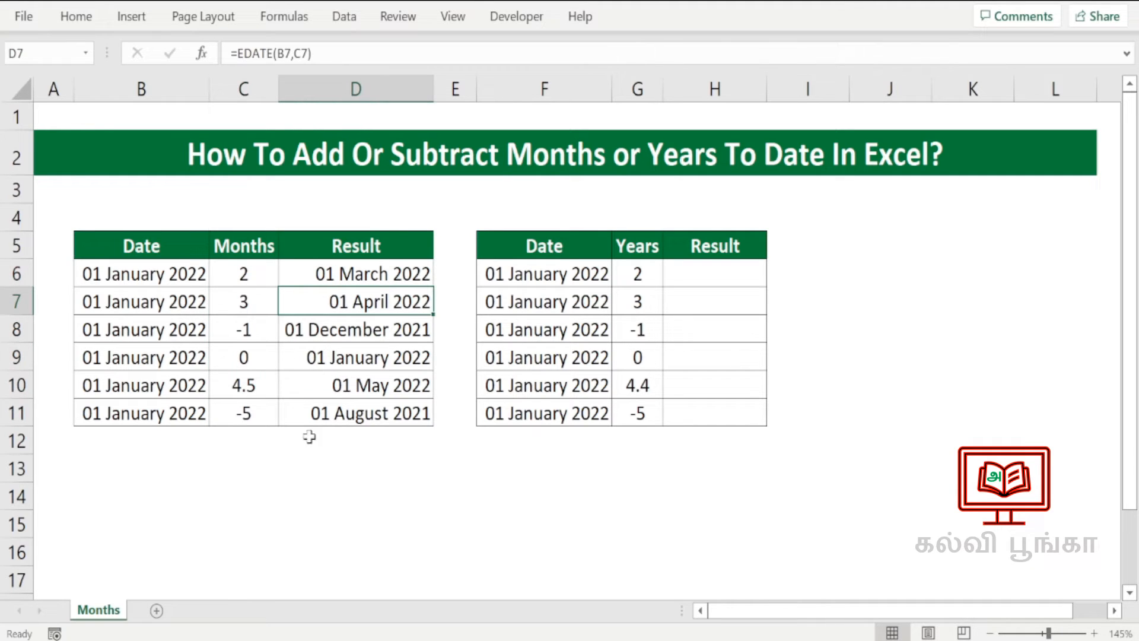
pyautogui.click(244, 413)
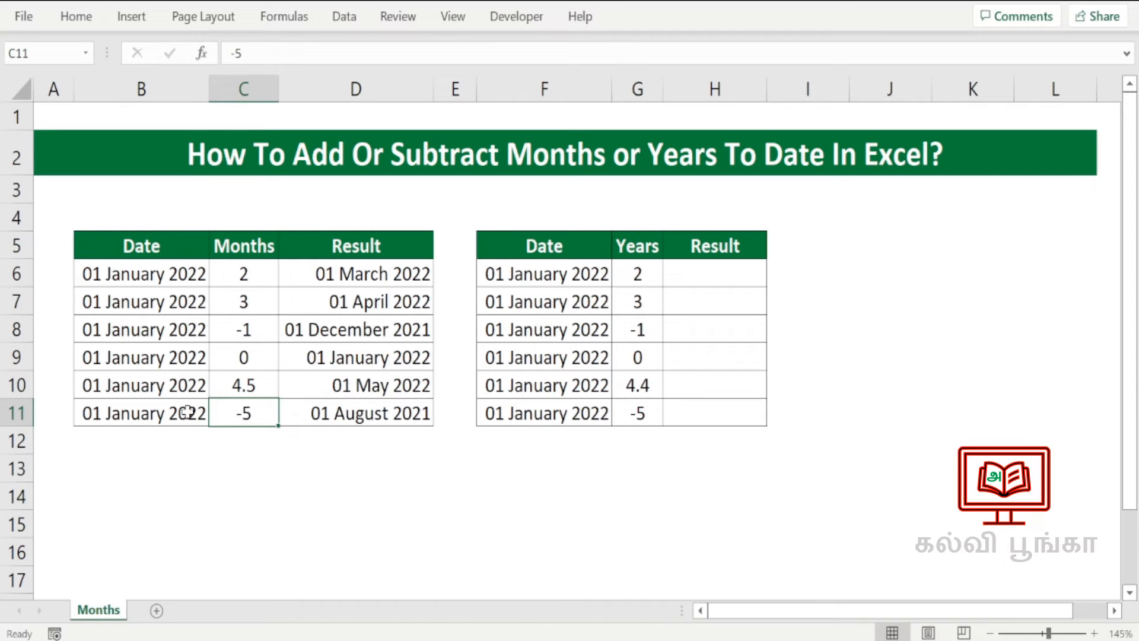
pyautogui.click(373, 413)
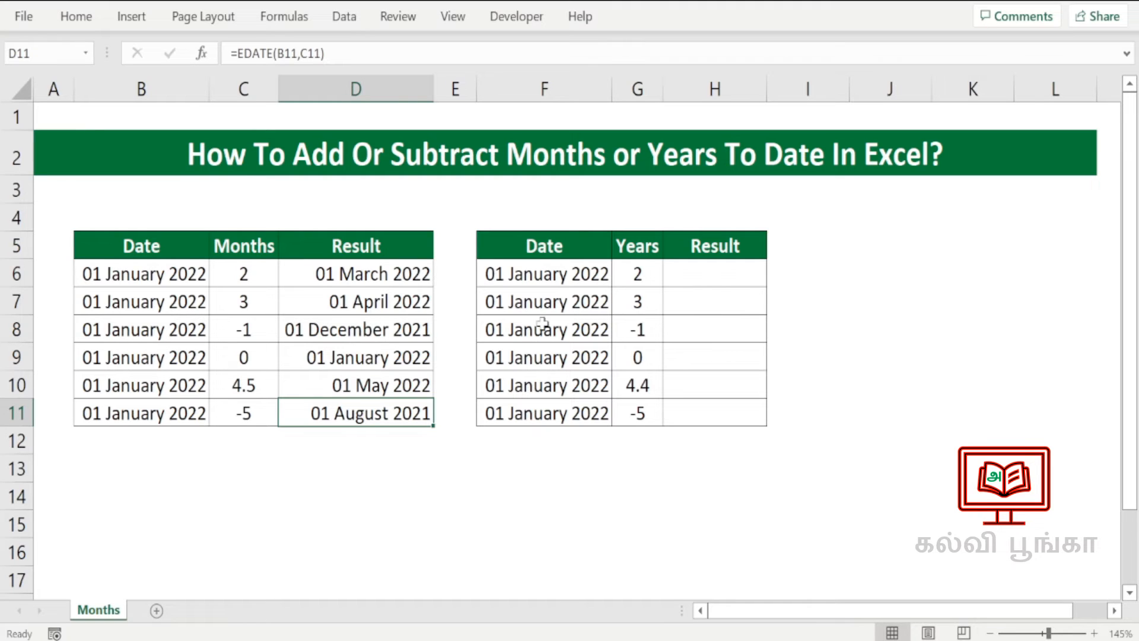
# - Enter =EDATE(F6,G6*12) in H6 to add the years value to the start date
pyautogui.click(706, 276)
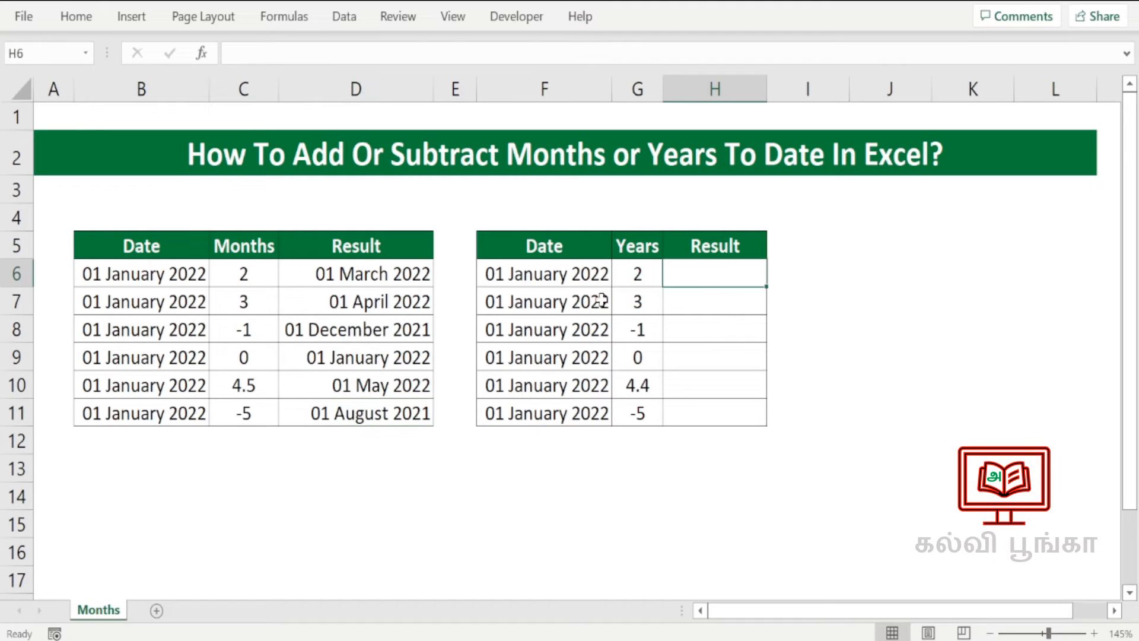
pyautogui.write('=e')
pyautogui.doubleClick(718, 293)
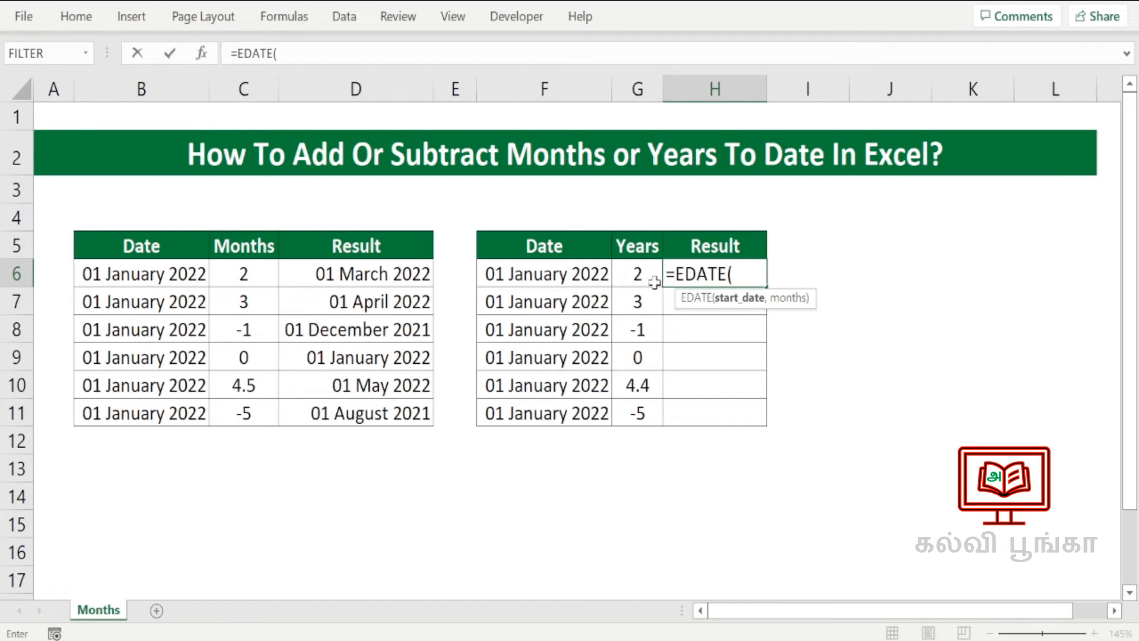
pyautogui.click(541, 274)
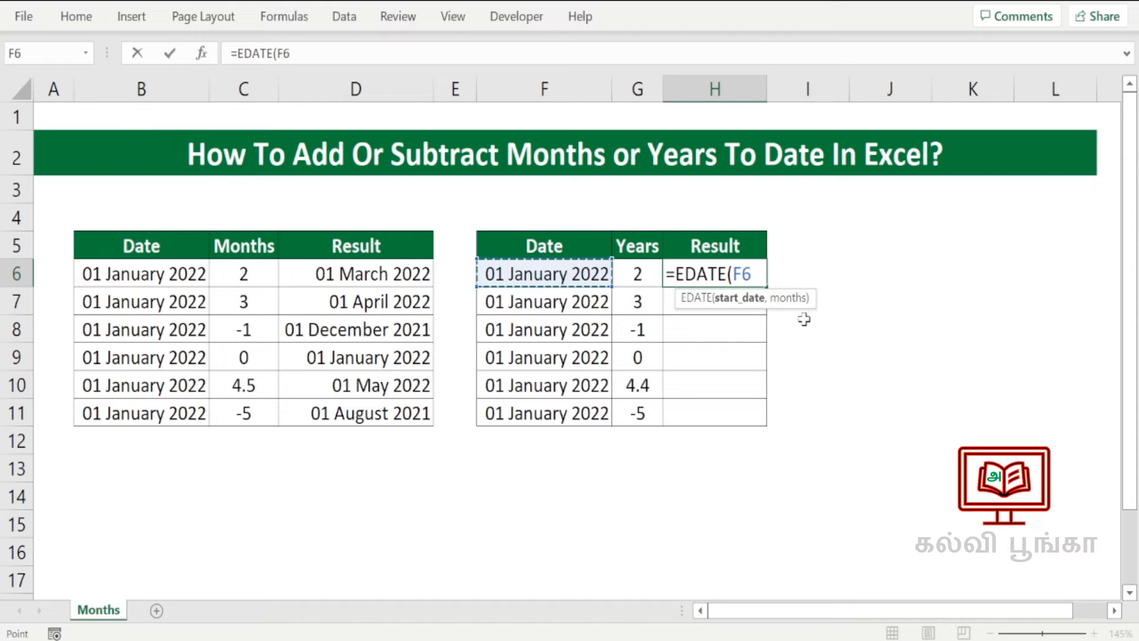
pyautogui.write(',')
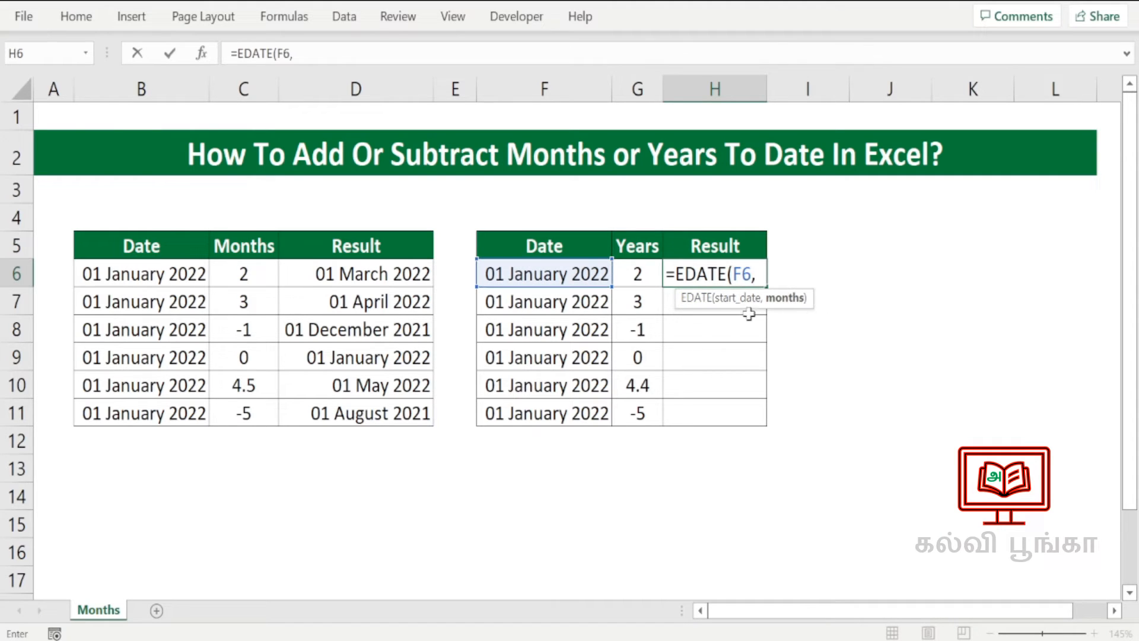
pyautogui.click(637, 276)
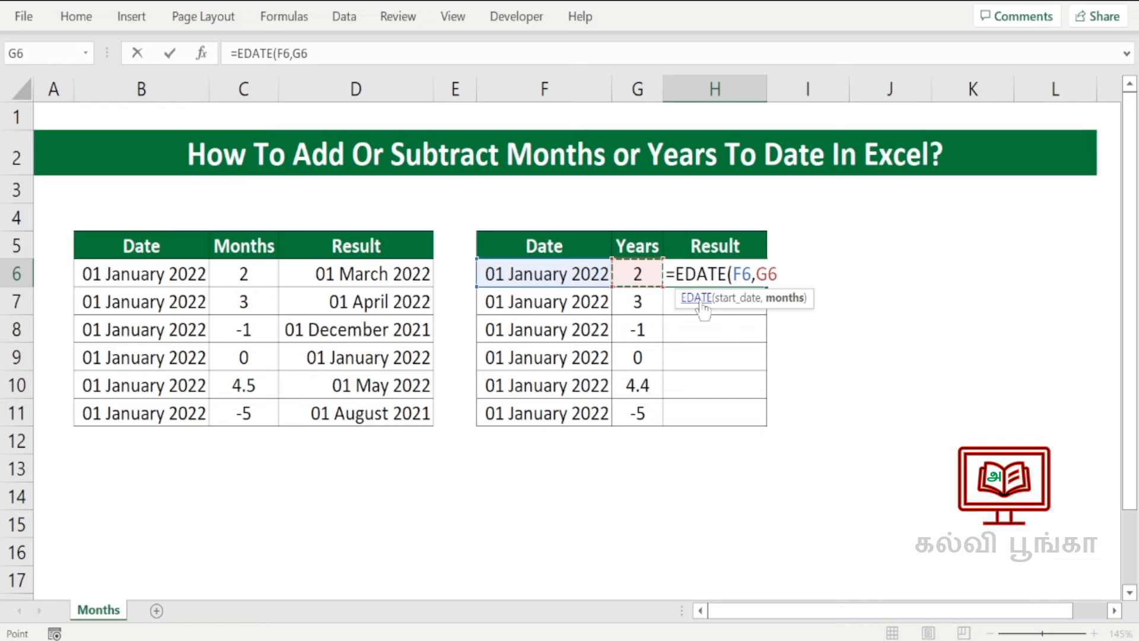
pyautogui.write('*')
pyautogui.write('12')
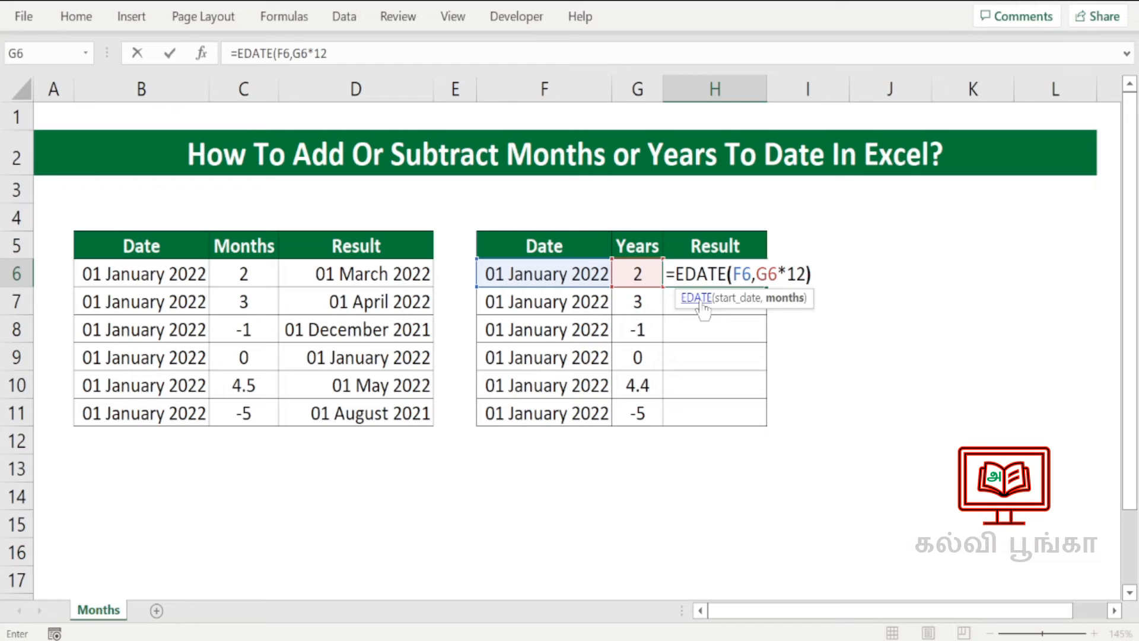
pyautogui.write(')')
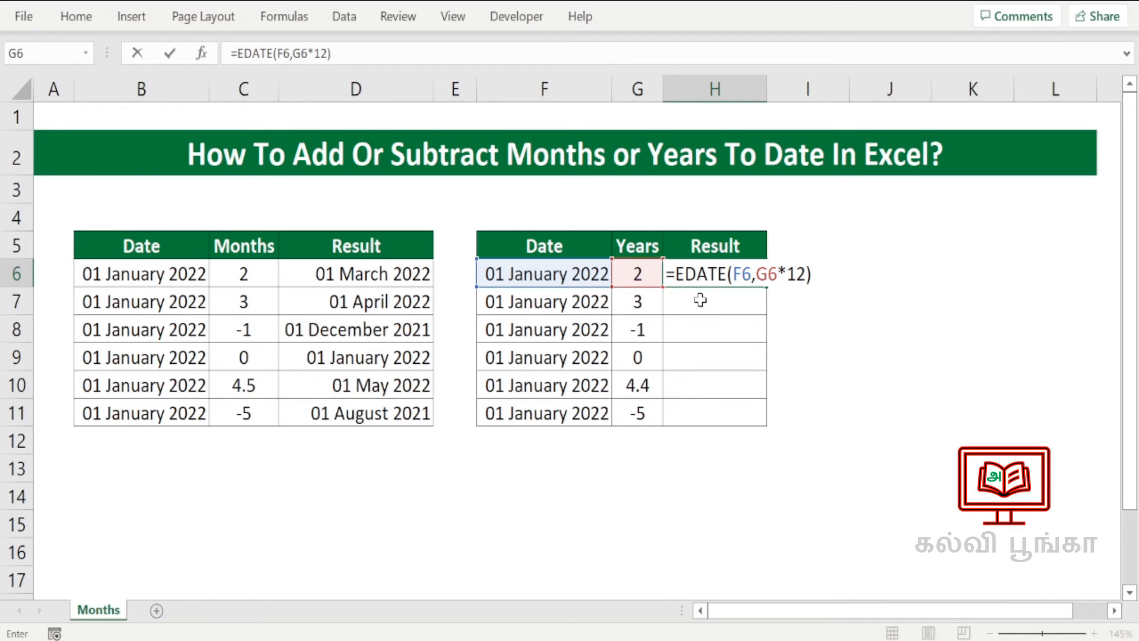
pyautogui.press('Return')
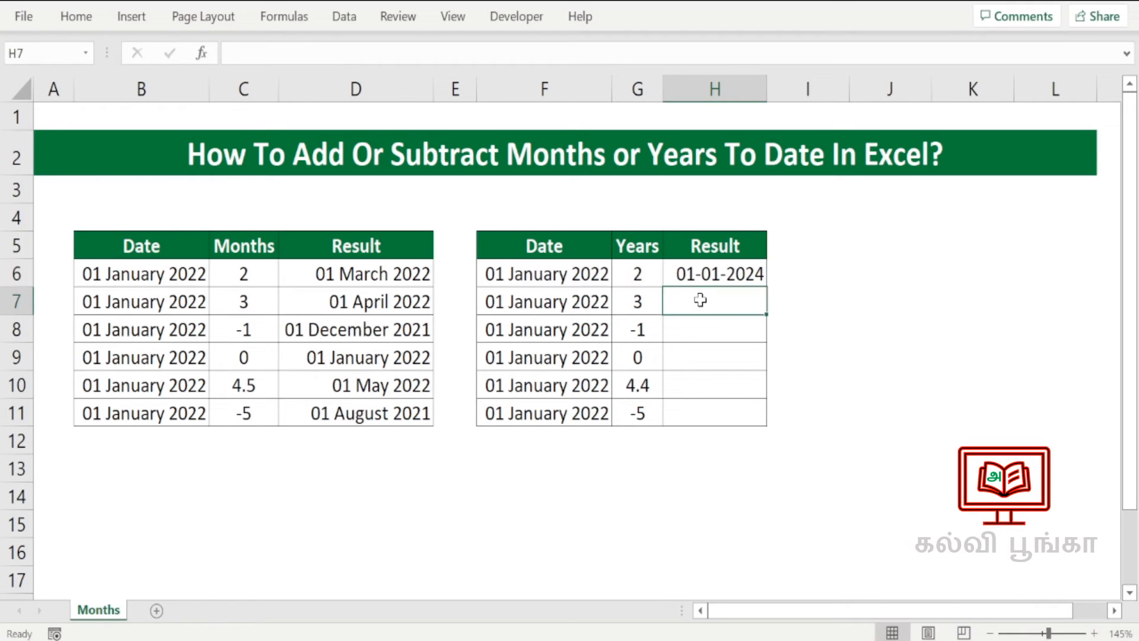
# - Fill the H6 formula down through H11 in the years table's Result column
pyautogui.click(809, 273)
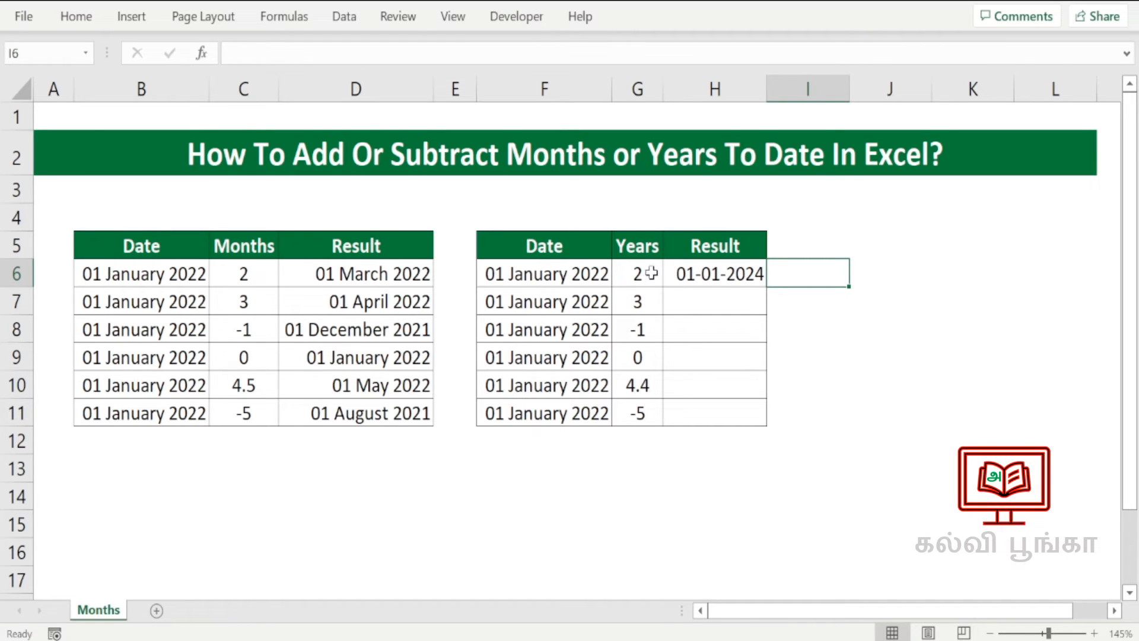
pyautogui.moveTo(700, 275); pyautogui.dragTo(706, 407)
pyautogui.hotkey('ctrl', 'd')
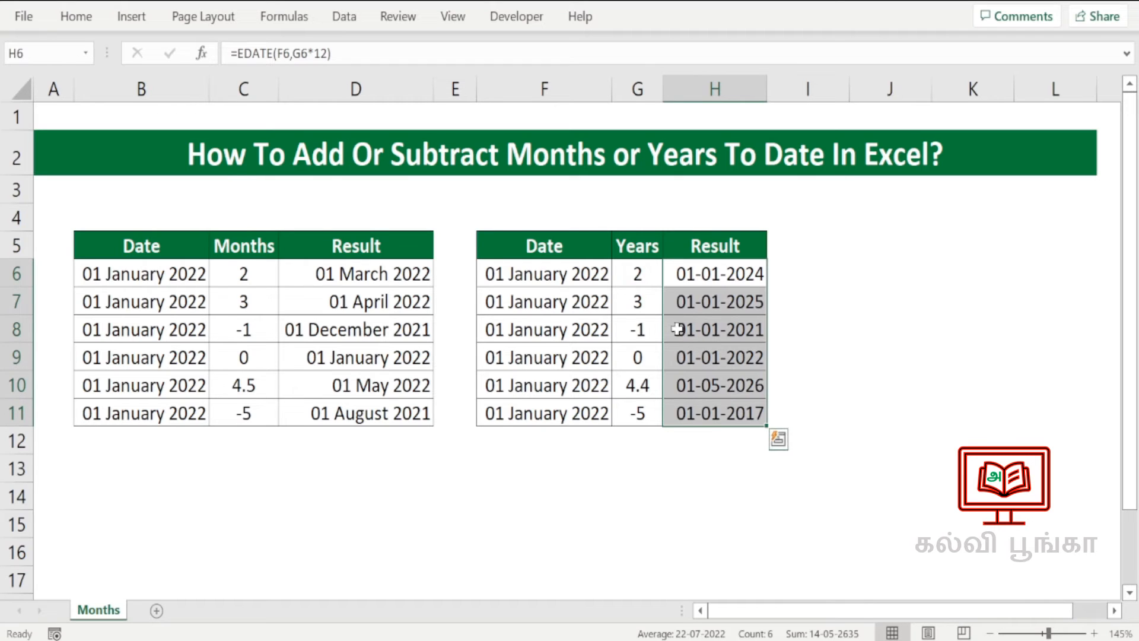
# - Check the results in rows 7 to 10 of the years table against their years values
pyautogui.click(642, 300)
pyautogui.click(729, 296)
pyautogui.click(638, 304)
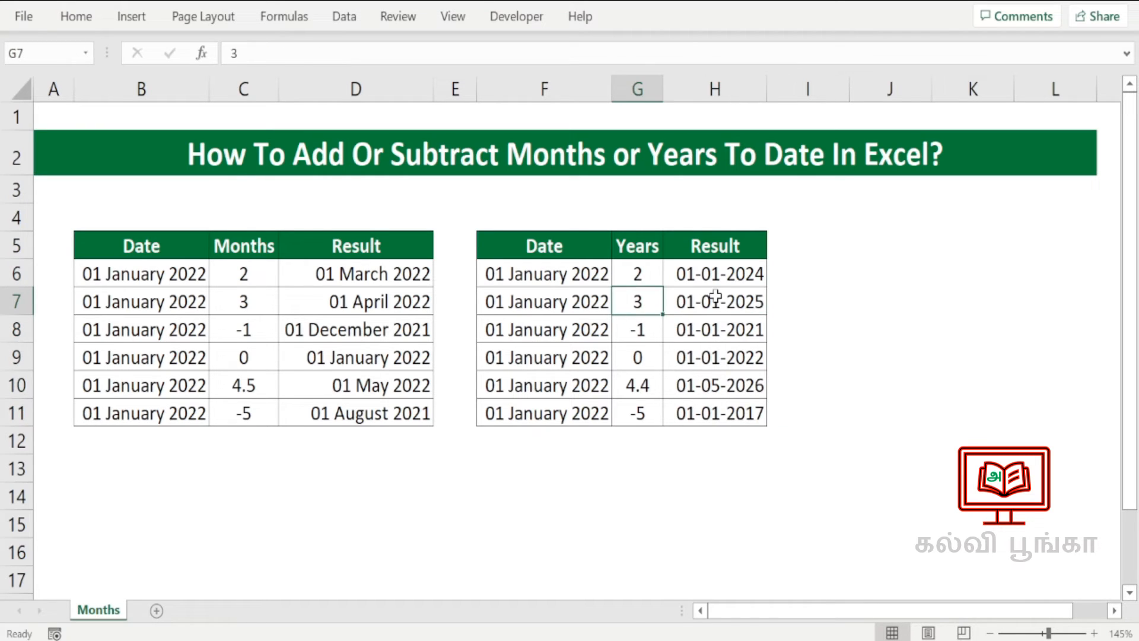
pyautogui.click(716, 297)
pyautogui.click(635, 330)
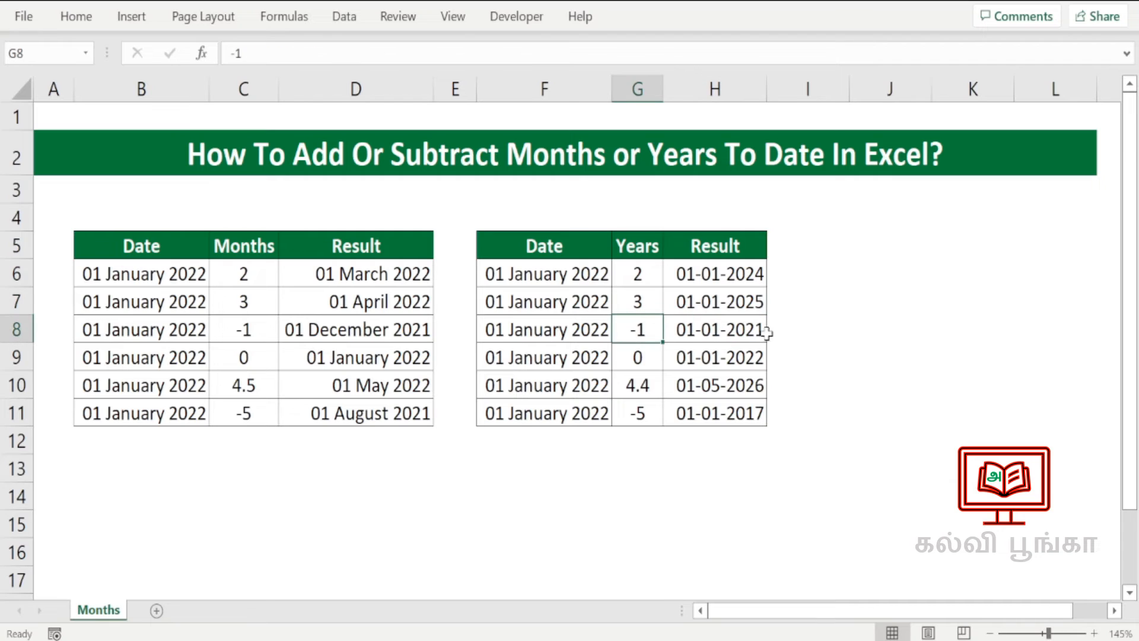
pyautogui.click(640, 359)
pyautogui.click(723, 359)
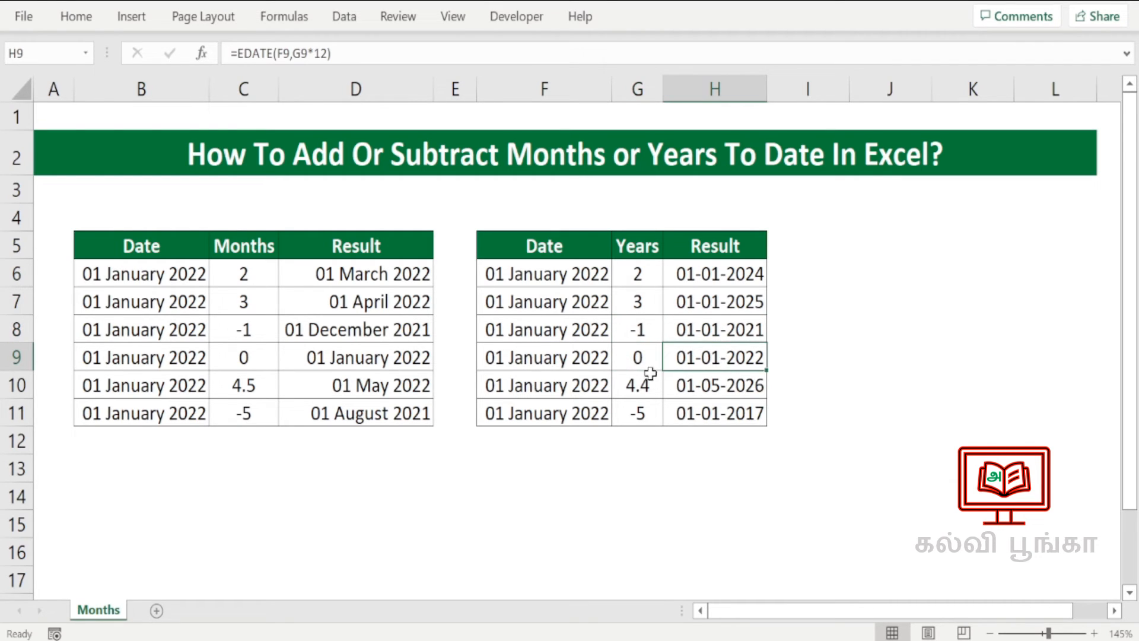
pyautogui.click(636, 359)
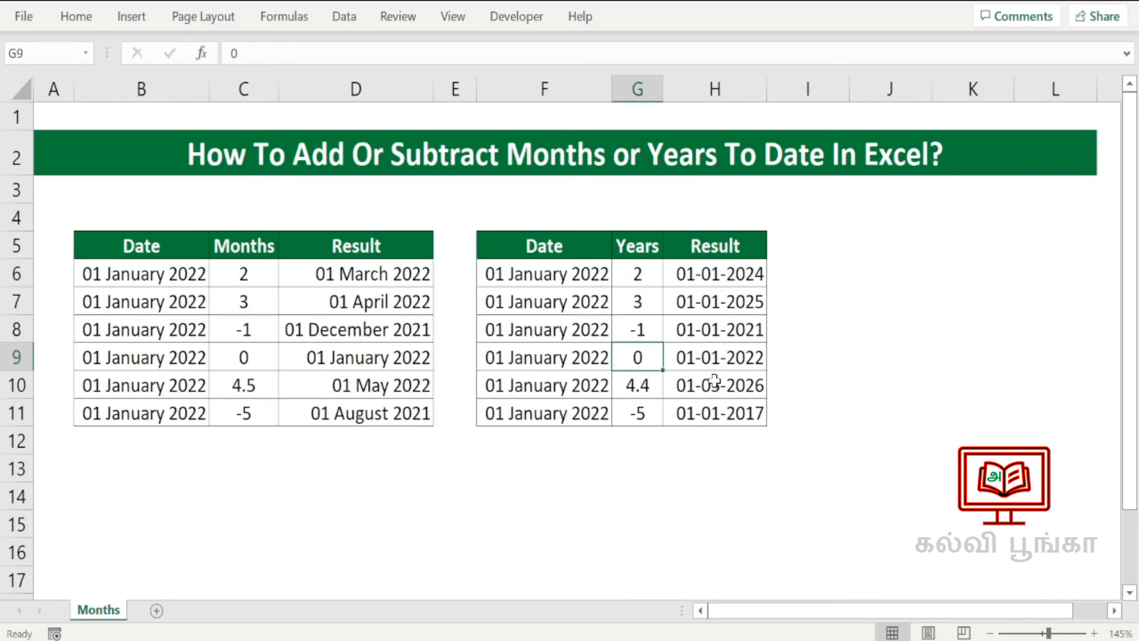
pyautogui.click(635, 383)
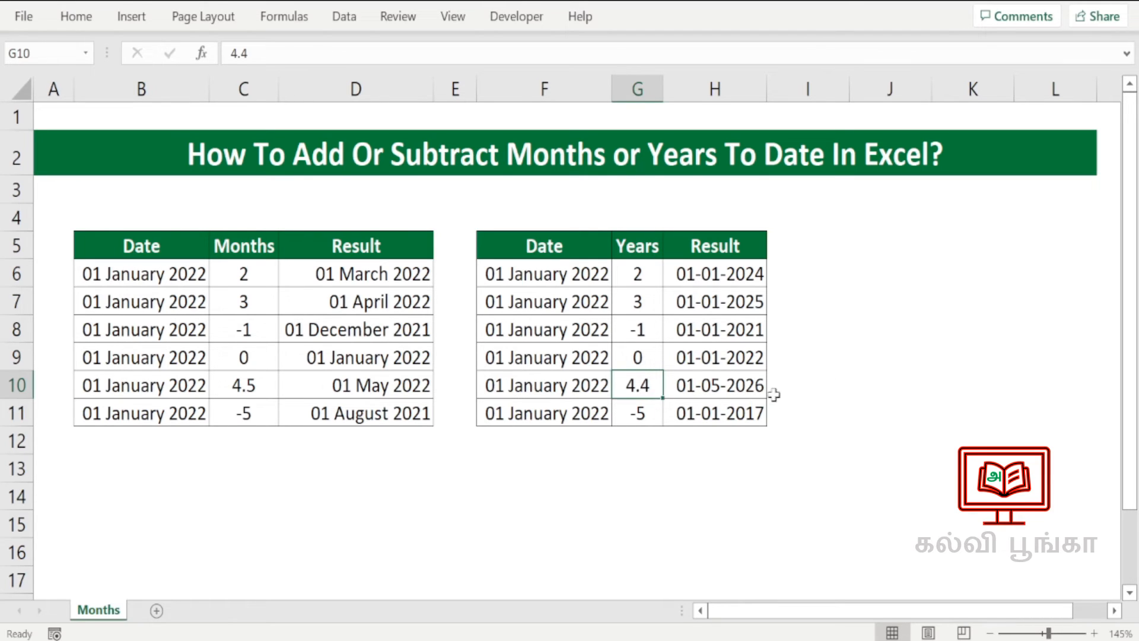
# - Convert the years value in G10 to months in I10 with the formula =G10*12
pyautogui.click(823, 387)
pyautogui.write('=')
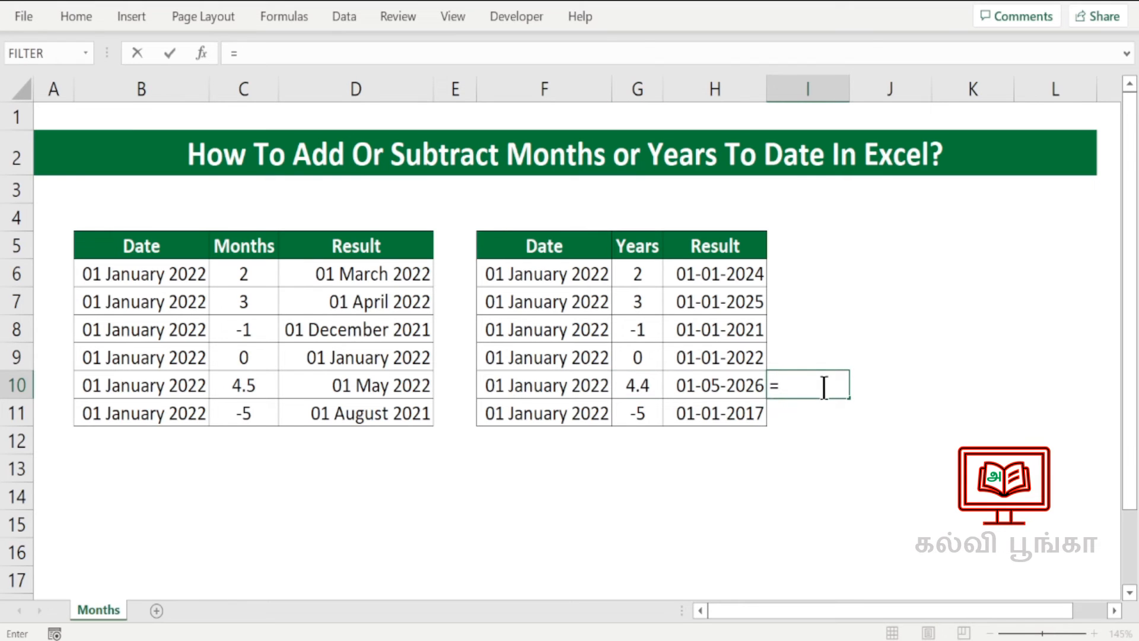
pyautogui.click(636, 386)
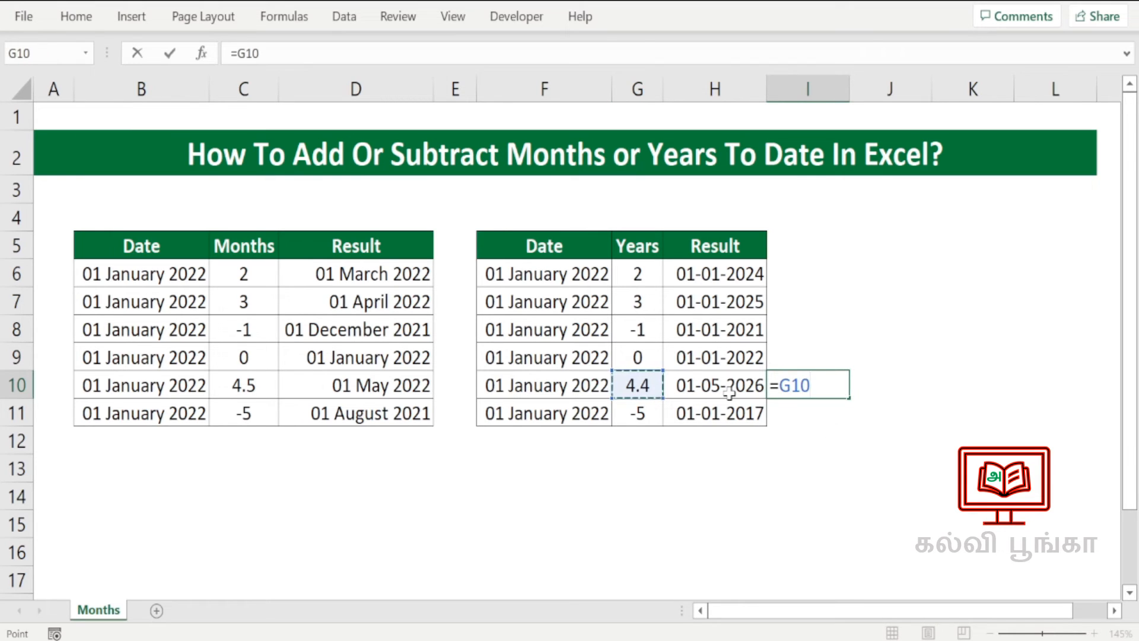
pyautogui.write('*12')
pyautogui.press('Return')
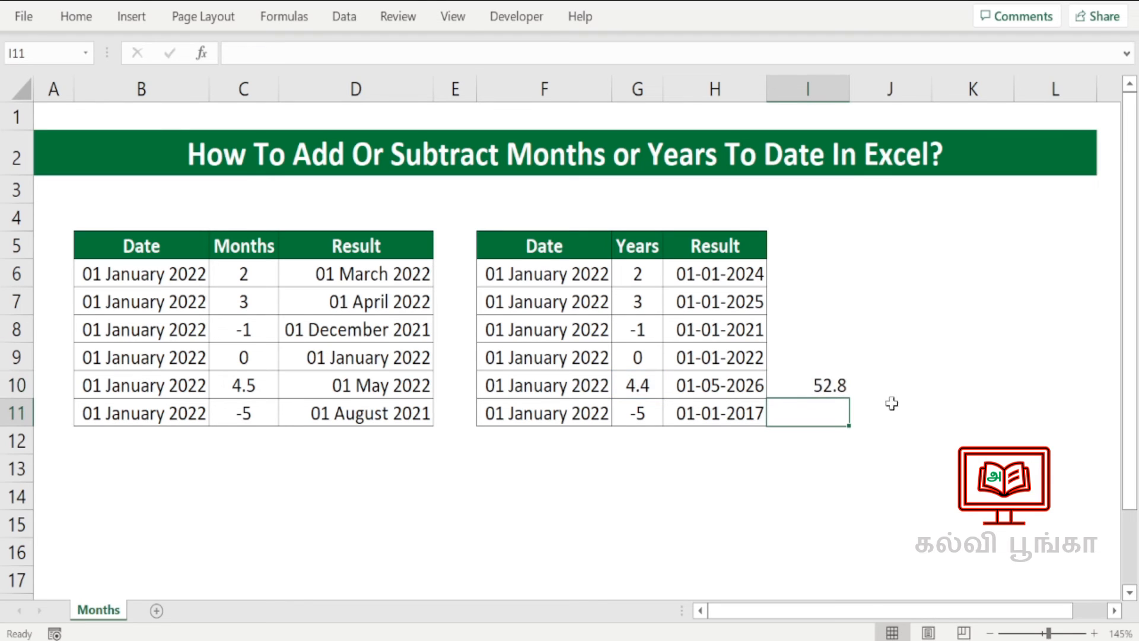
pyautogui.press('Up')
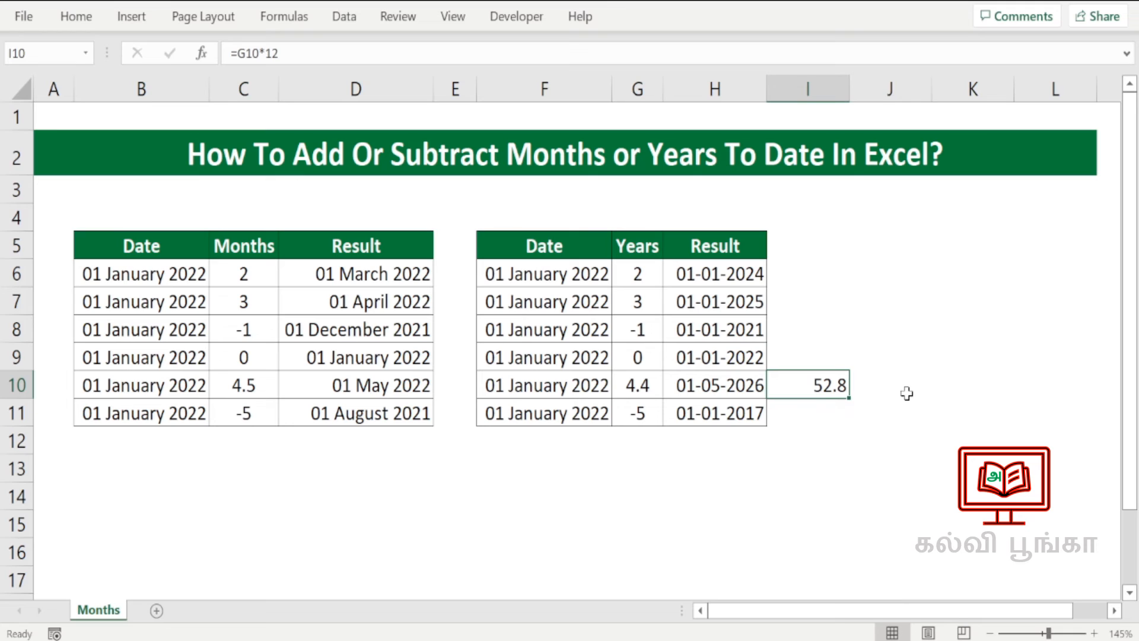
# - Enter =EDATE(F10,52) in J10 to test the row 10 date with whole months only
pyautogui.click(879, 386)
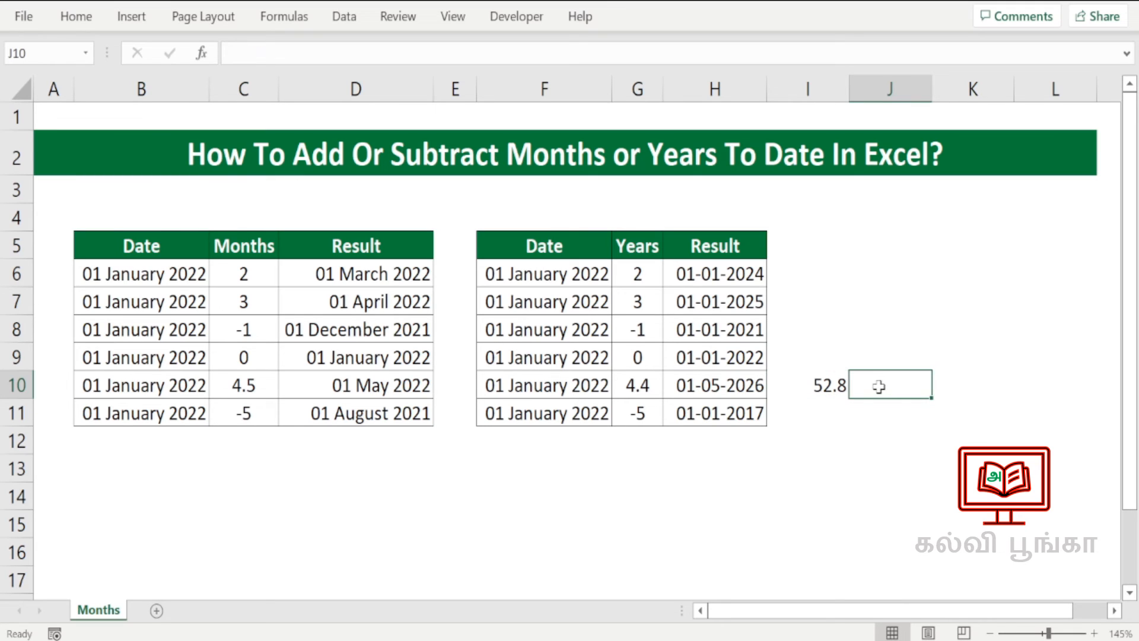
pyautogui.write('=')
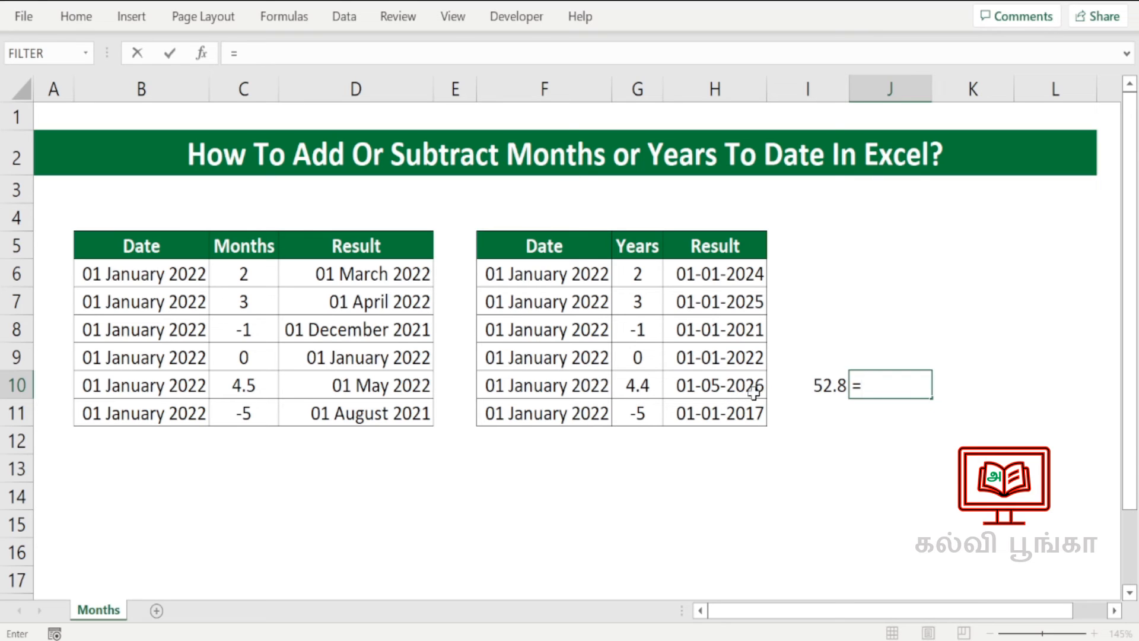
pyautogui.write('e')
pyautogui.doubleClick(902, 409)
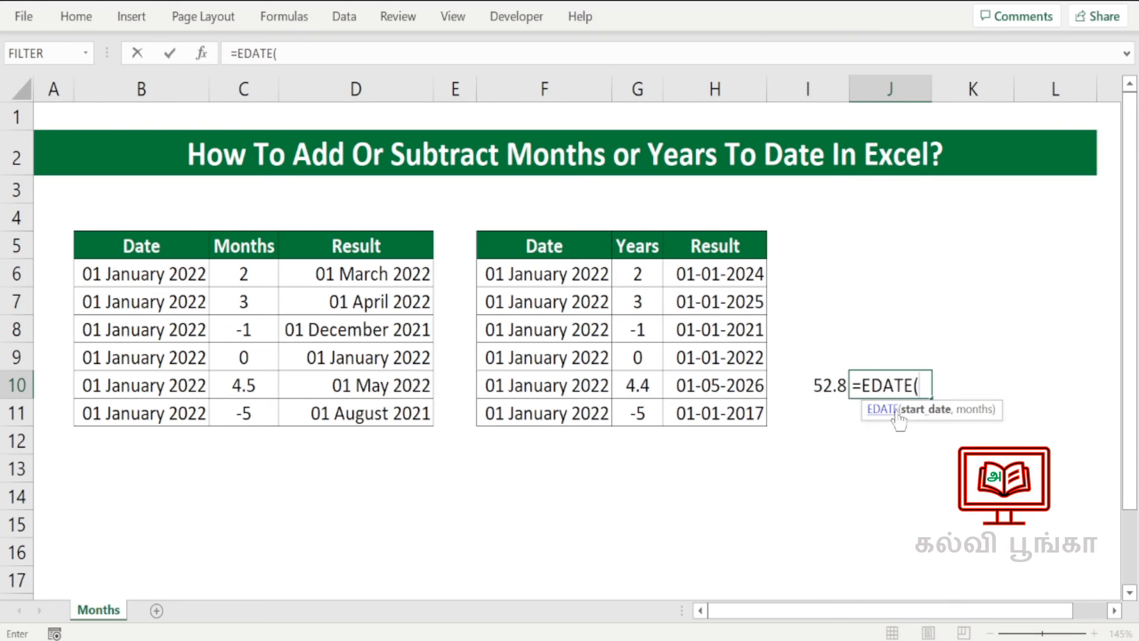
pyautogui.click(555, 385)
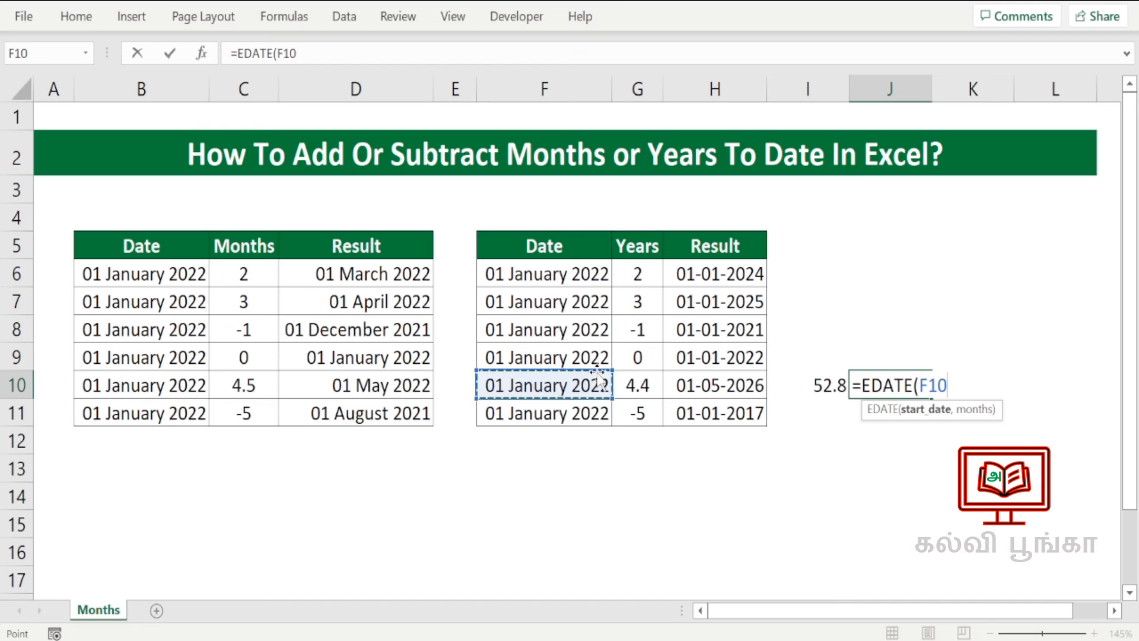
pyautogui.write(',')
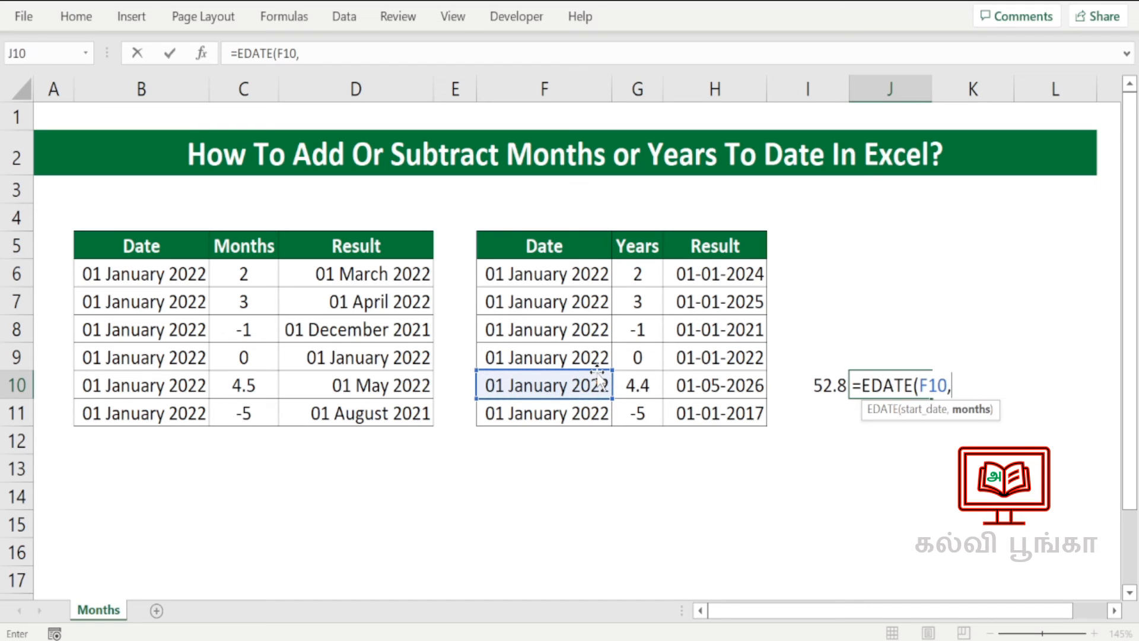
pyautogui.write('52)')
pyautogui.press('Return')
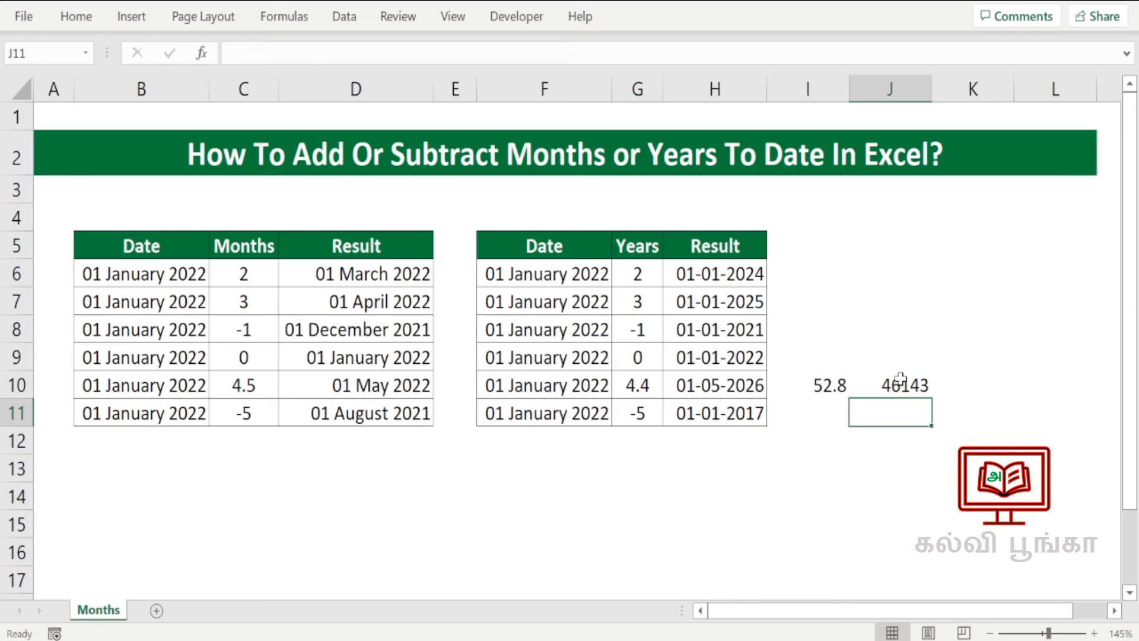
# - Format J10 with the *14 March 2012 date type
pyautogui.click(901, 383)
pyautogui.hotkey('ctrl', '1')
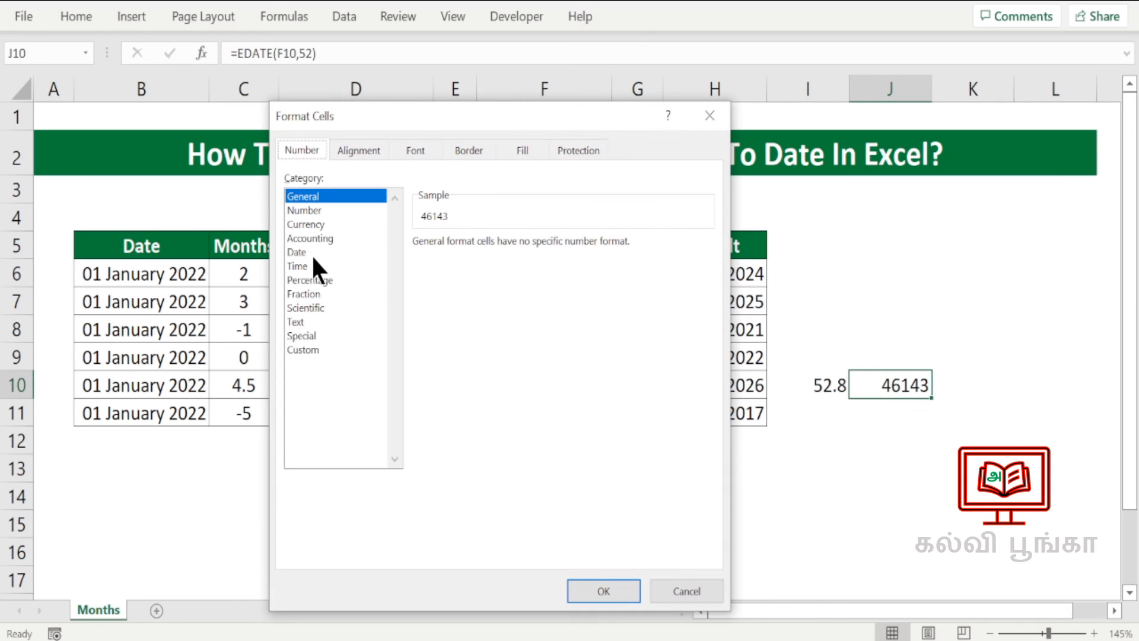
pyautogui.click(333, 252)
pyautogui.click(456, 273)
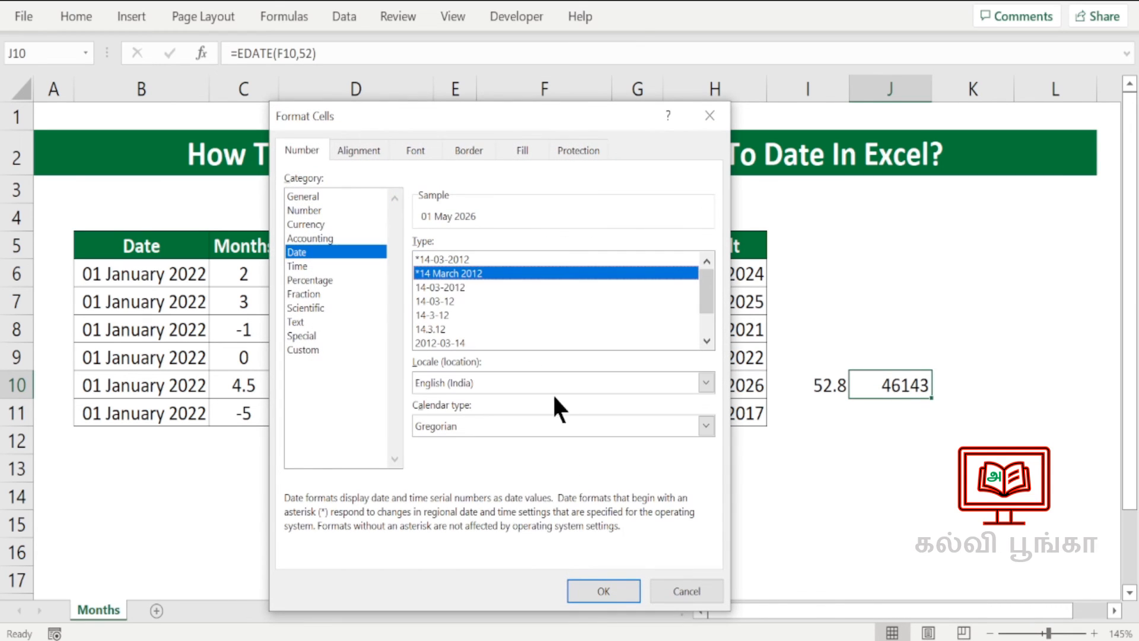
pyautogui.click(603, 590)
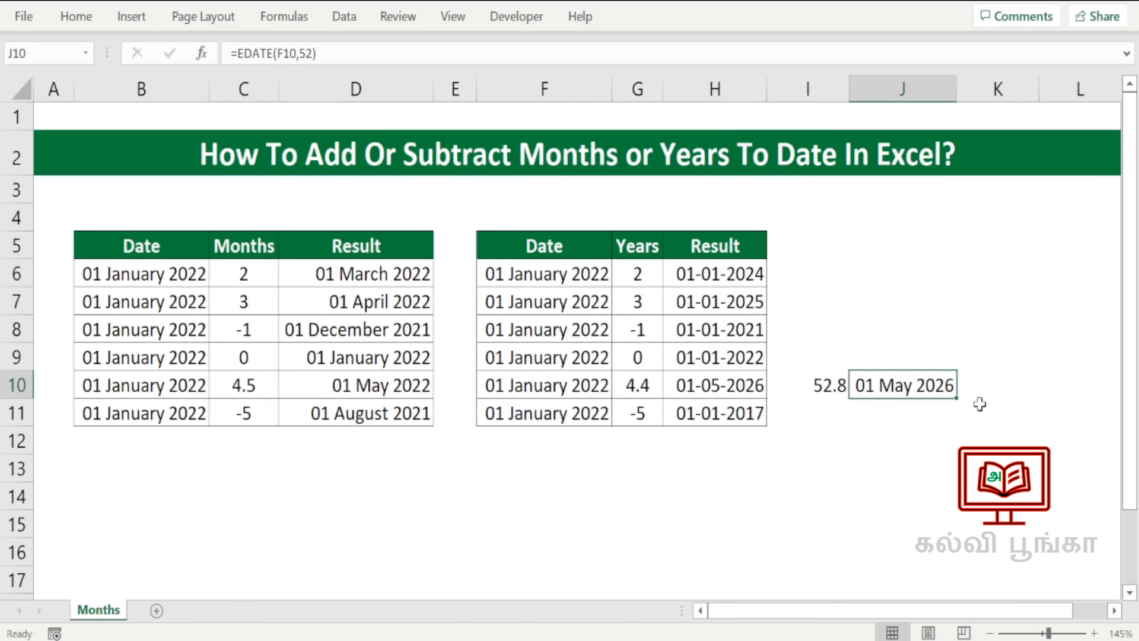
# - Clear the helper calculations in I10:J10
pyautogui.click(830, 389)
pyautogui.click(916, 389)
pyautogui.moveTo(828, 384); pyautogui.dragTo(918, 388)
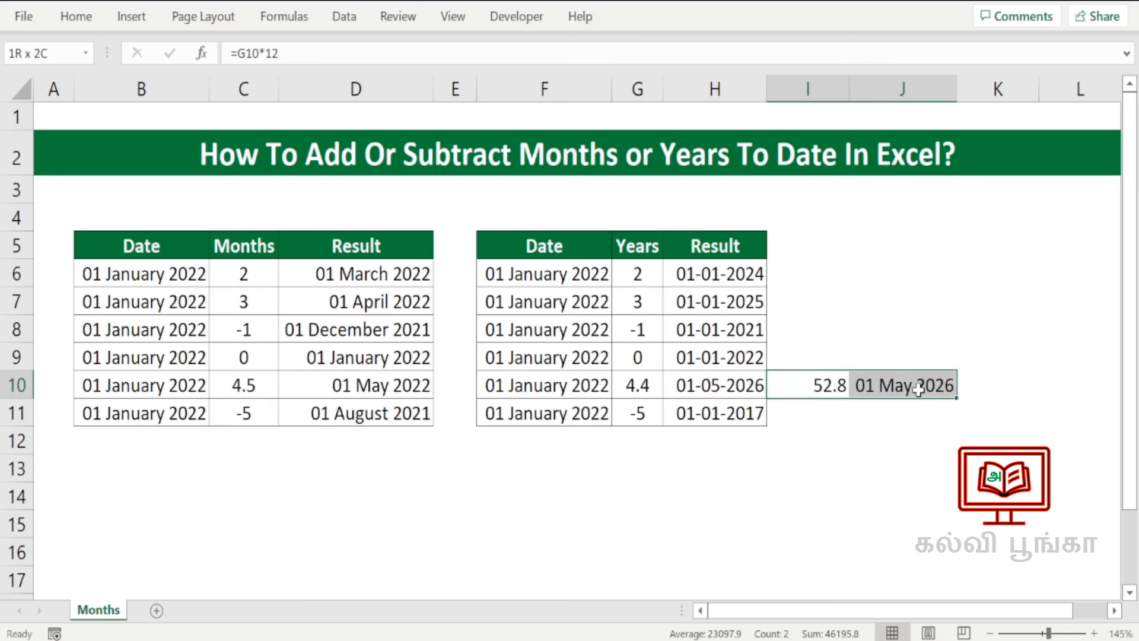
pyautogui.press('Delete')
# - Check the result in row 11 of the years table against its negative years value
pyautogui.click(653, 412)
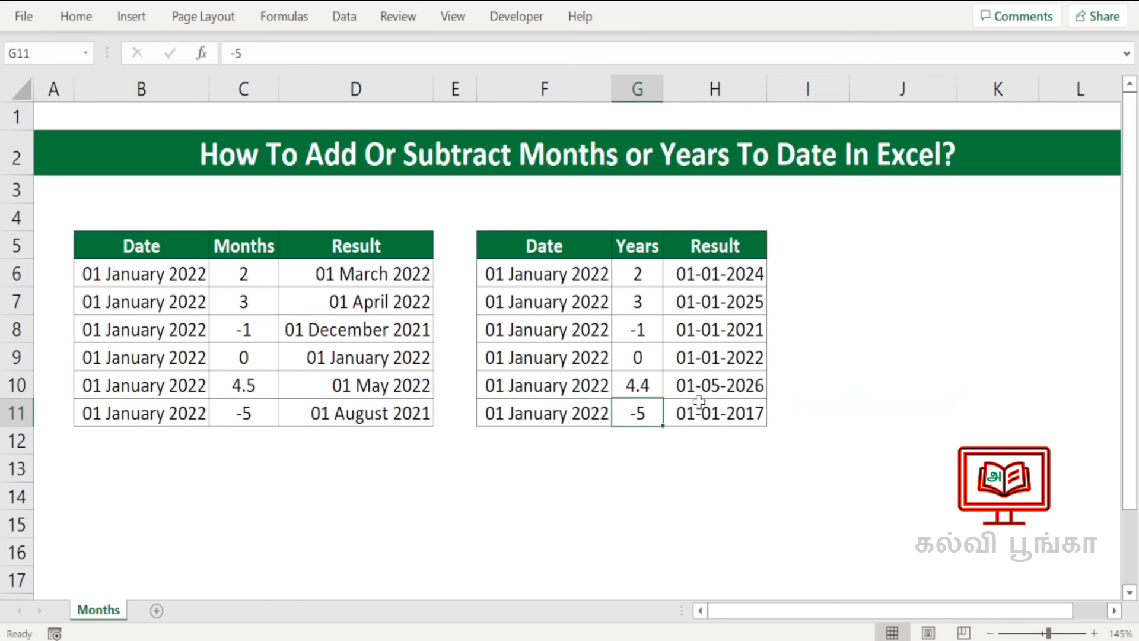
pyautogui.click(751, 436)
pyautogui.click(763, 467)
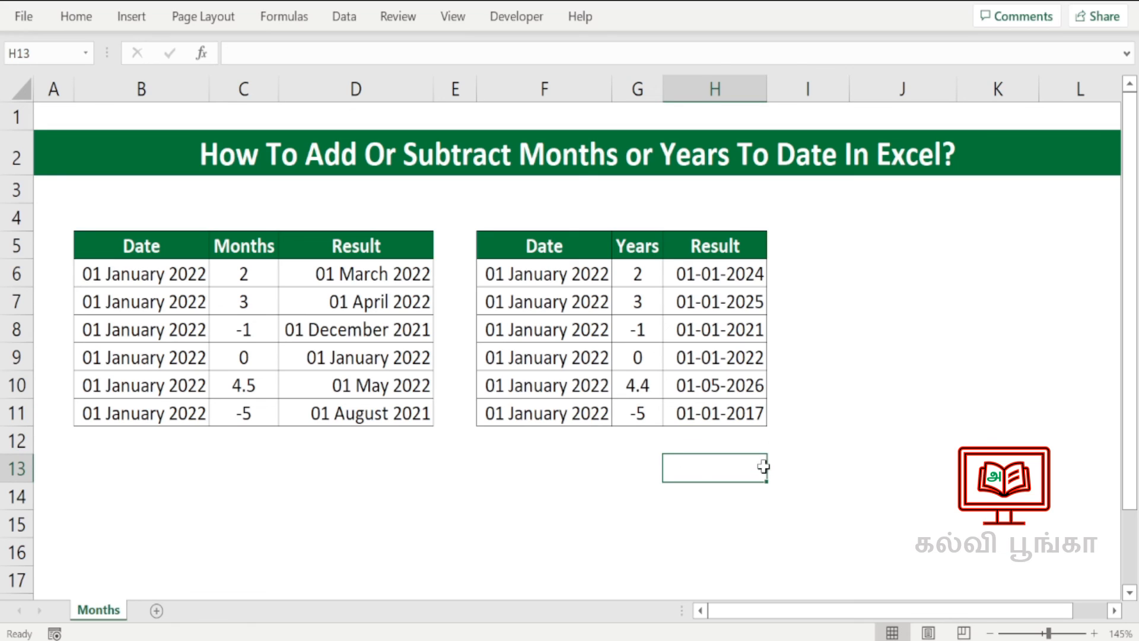